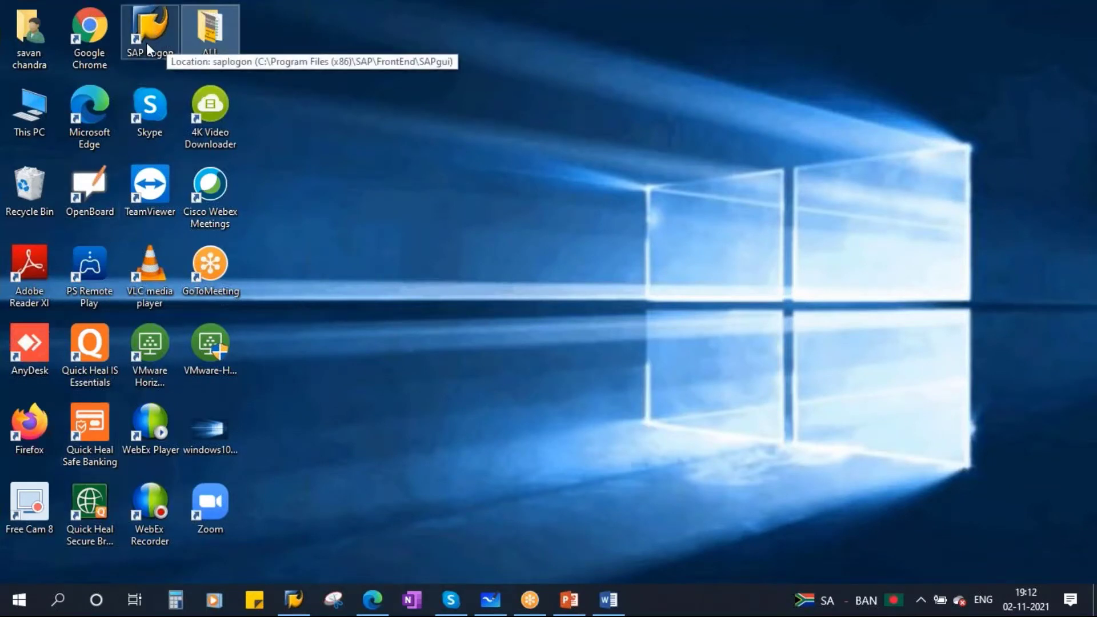
Launch SAP Logon and bring up the S4HANA logon screen (client 400, EN).
click(304, 90)
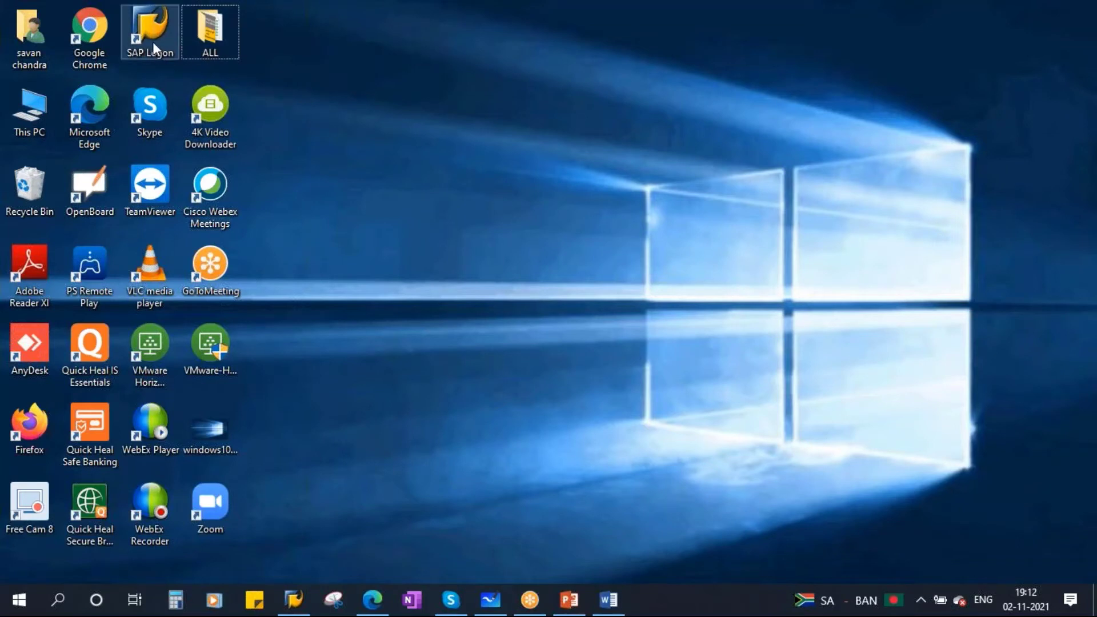
click(153, 40)
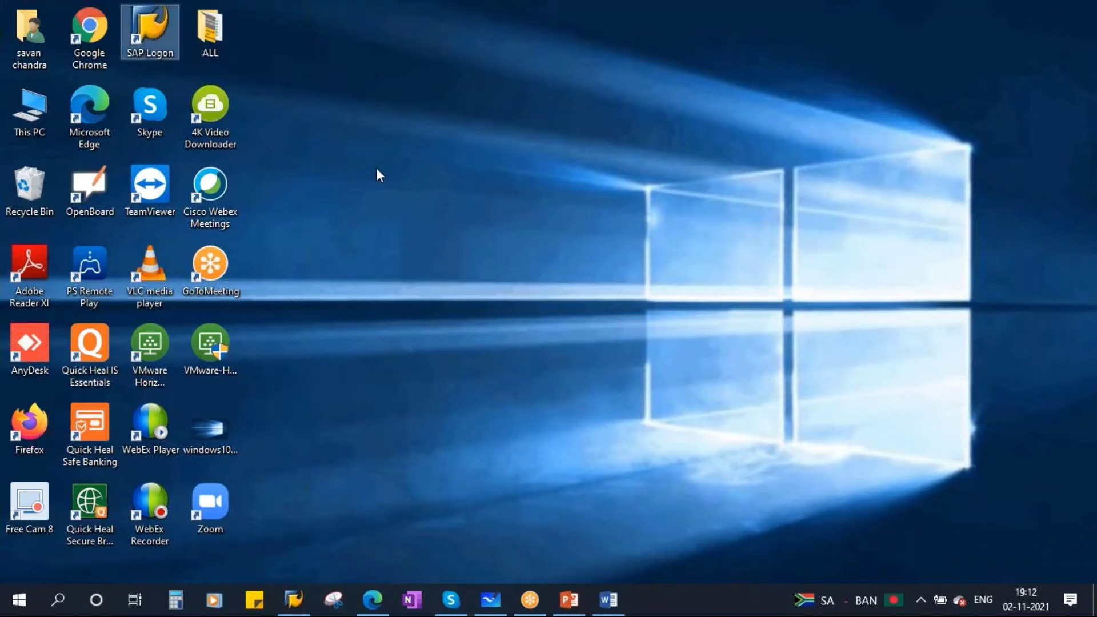
key(Return)
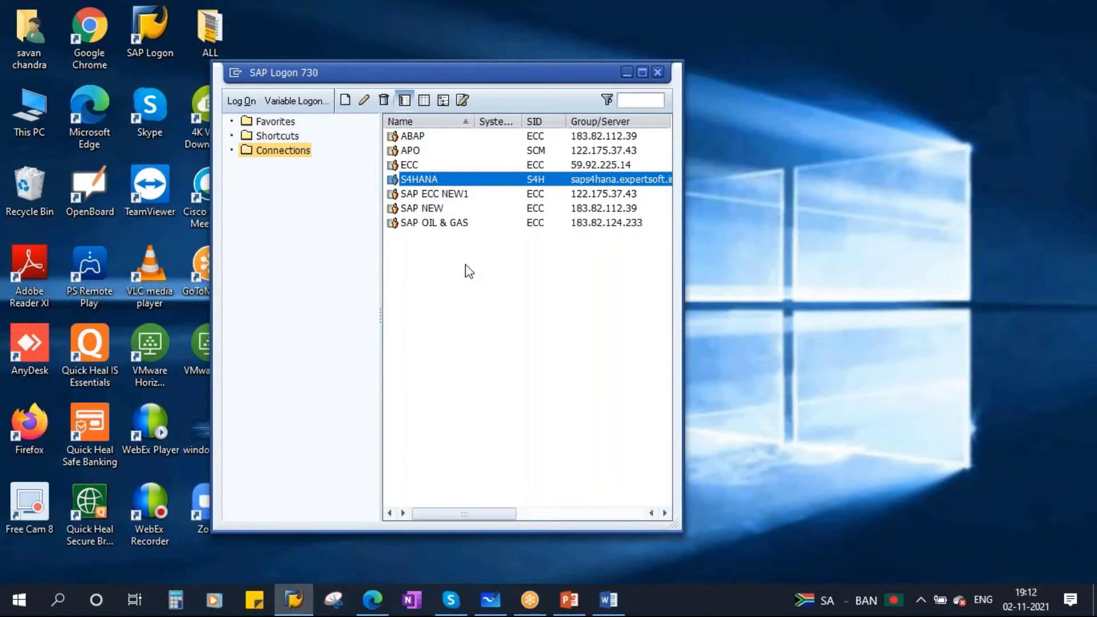
key(Return)
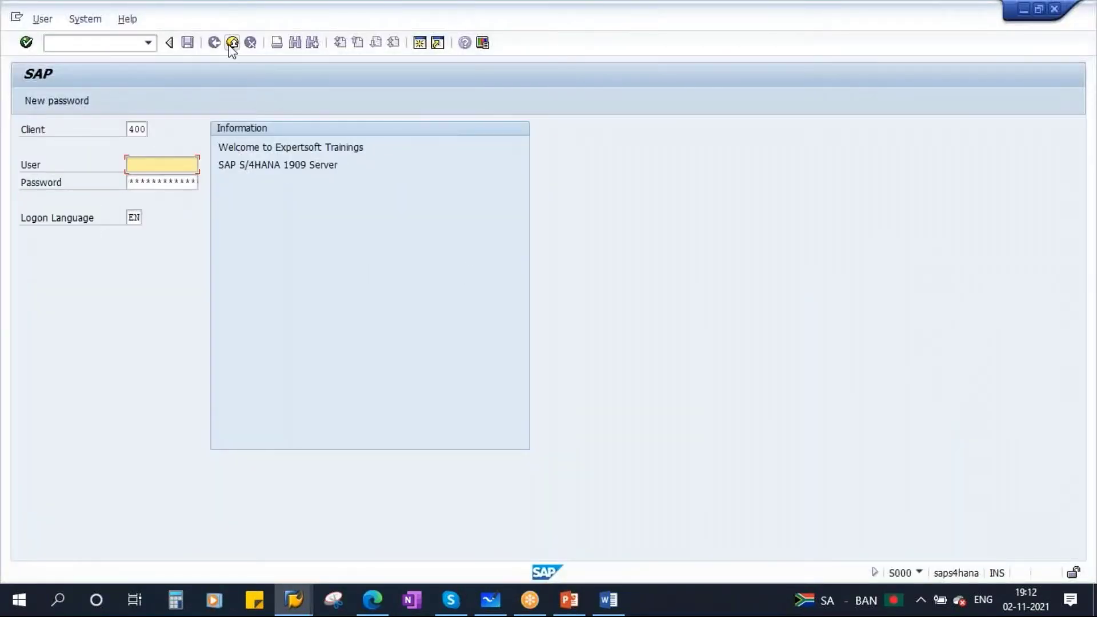
Log off, log back on to S4HANA with the saved user and password, then show PowerPoint.
click(232, 43)
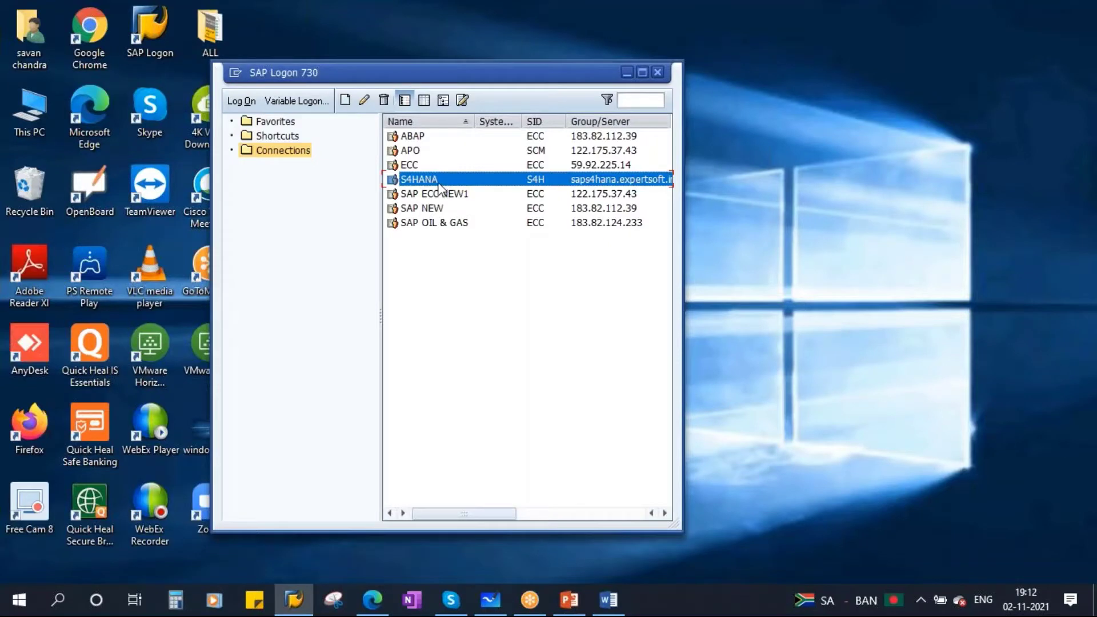
click(240, 101)
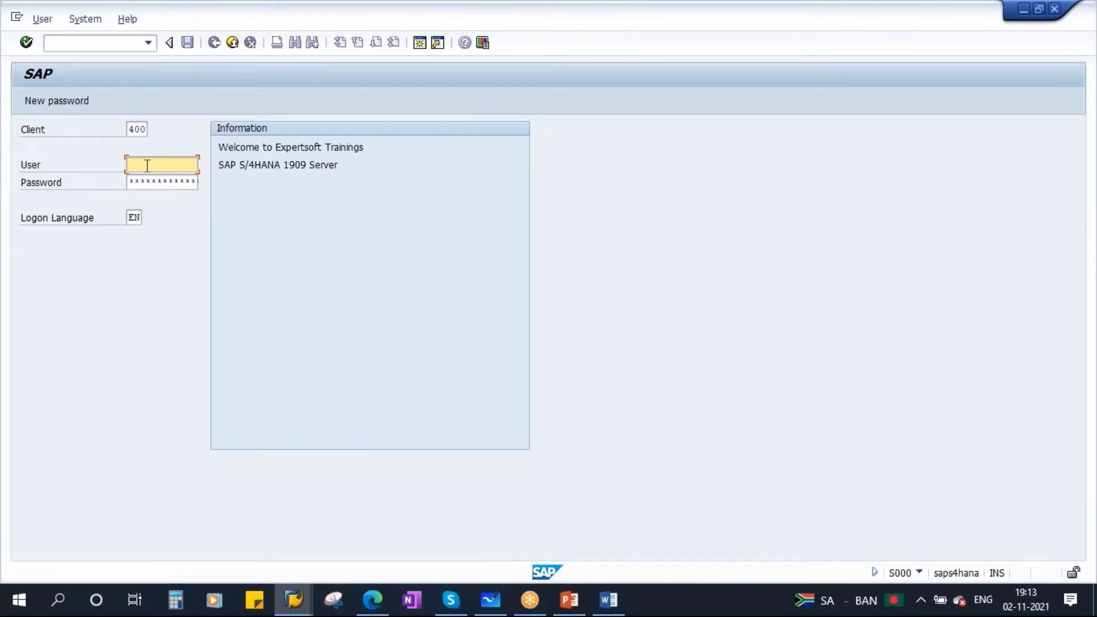
key(BackSpace)
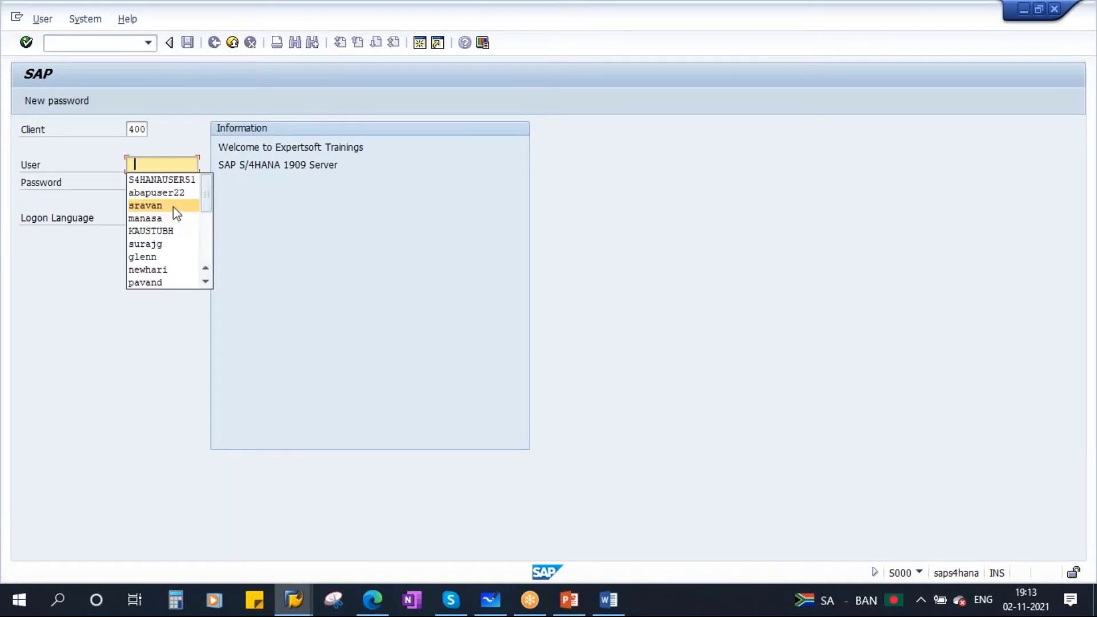
click(170, 180)
key(Tab)
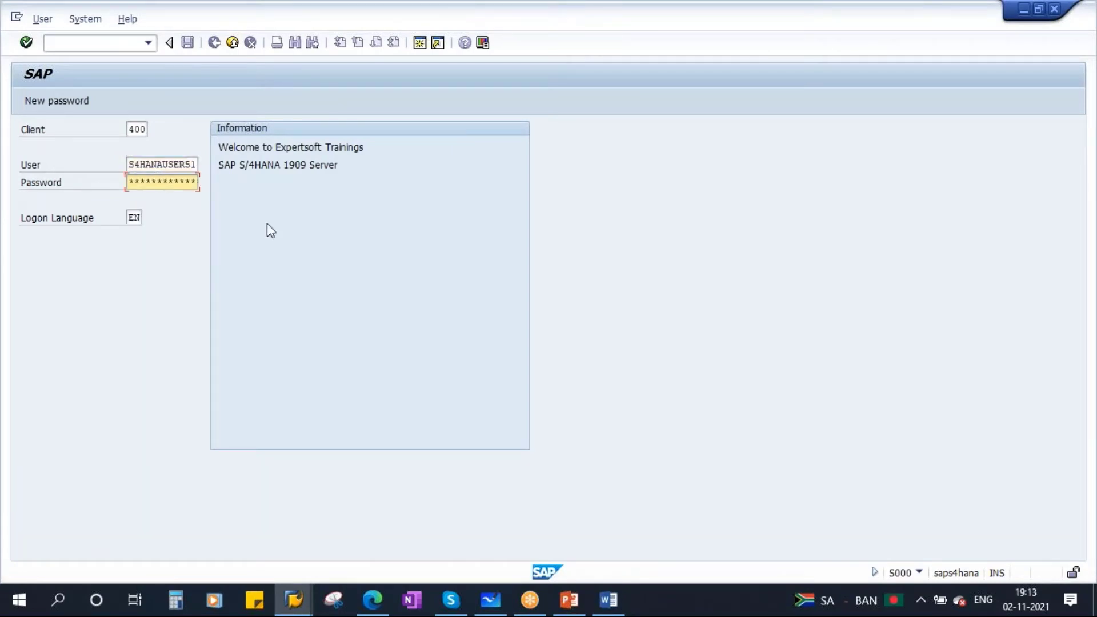
text(********)
key(Return)
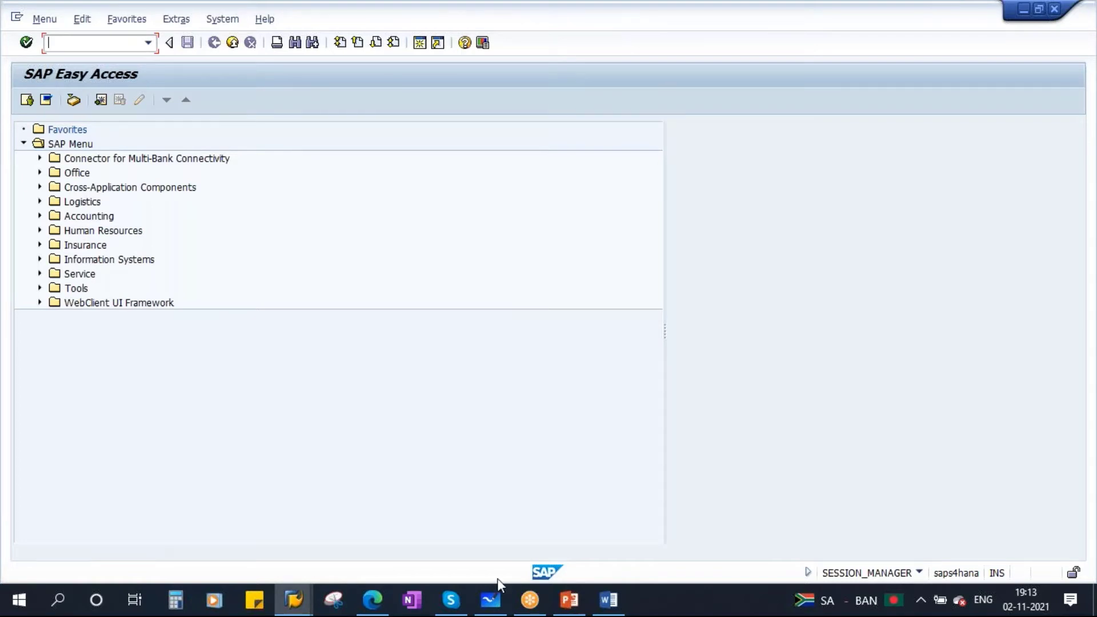
click(569, 599)
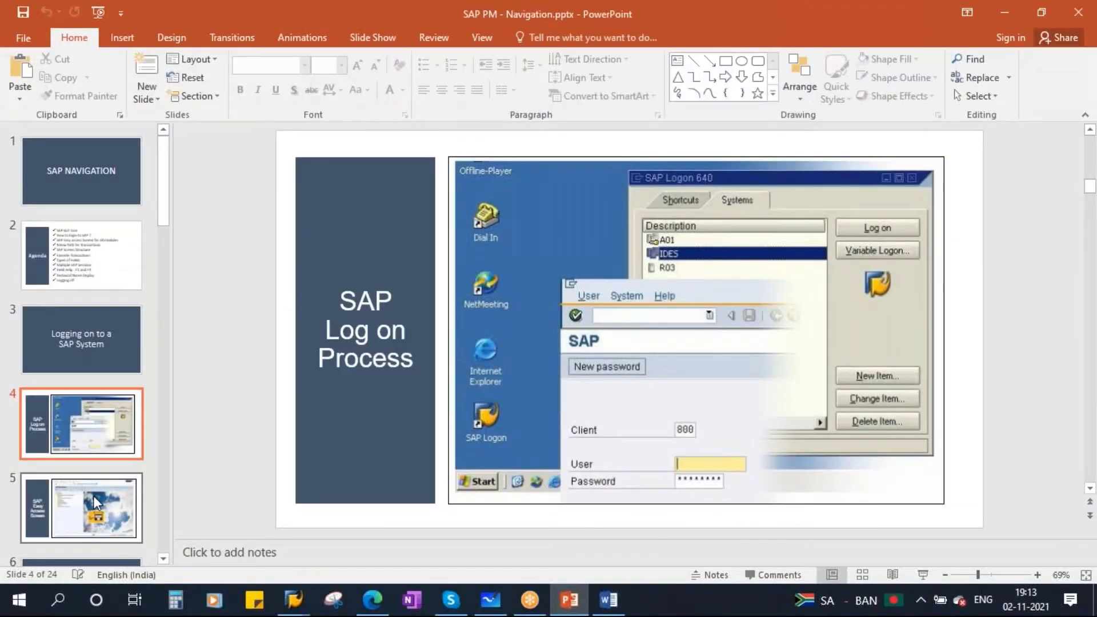
Present slide 5, SAP Easy Access Screen, underlining its title in red ink, then erase and exit.
click(94, 496)
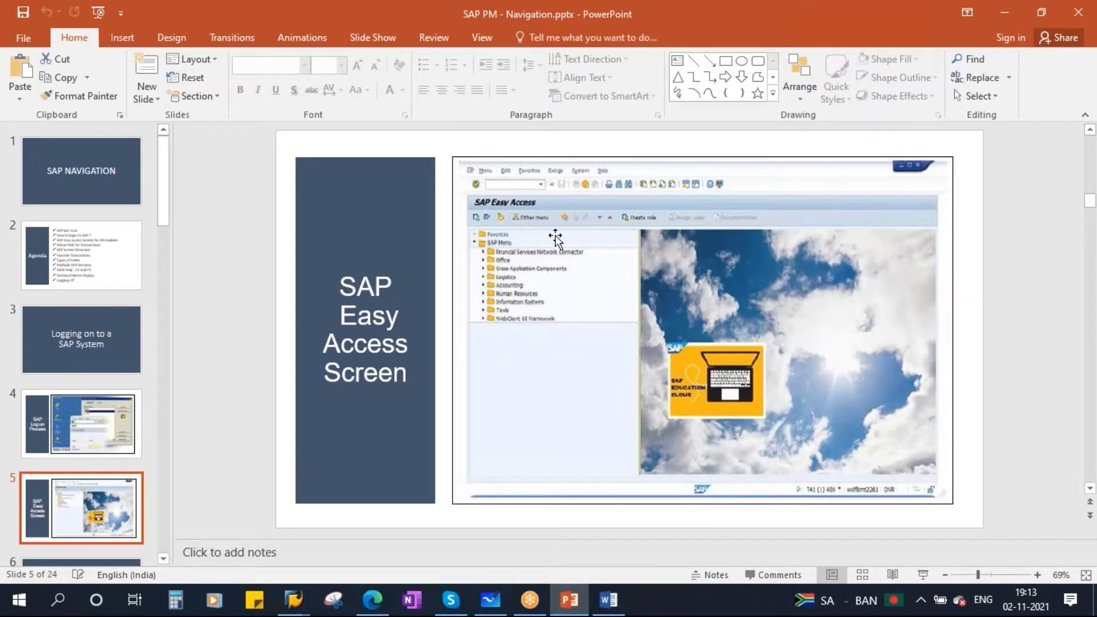
click(923, 575)
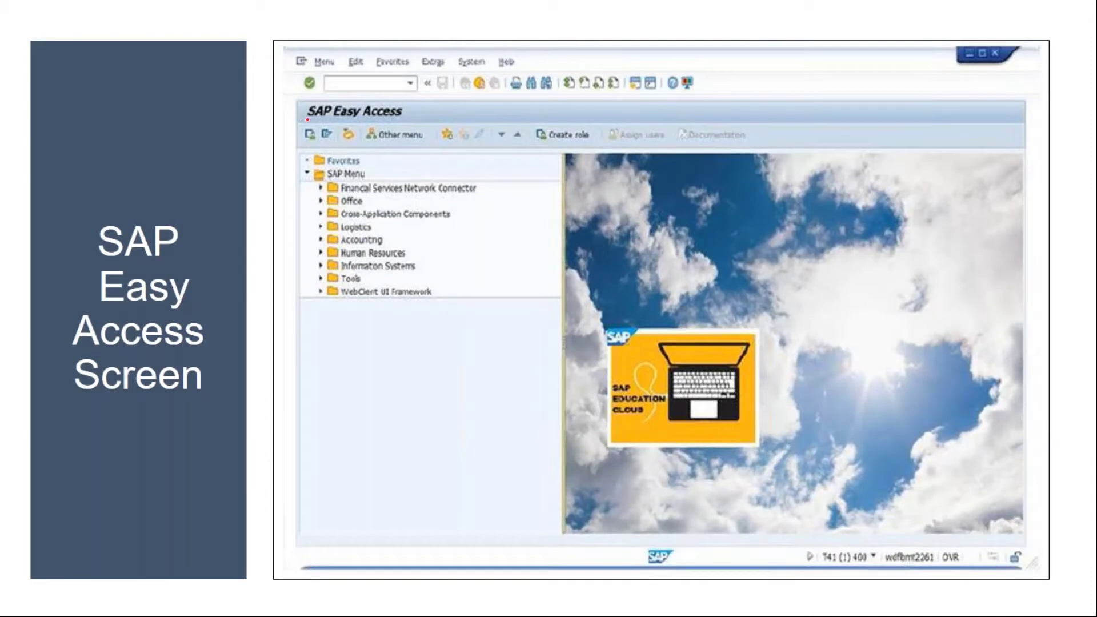
drag(303, 121, 424, 121)
key(e)
key(Escape)
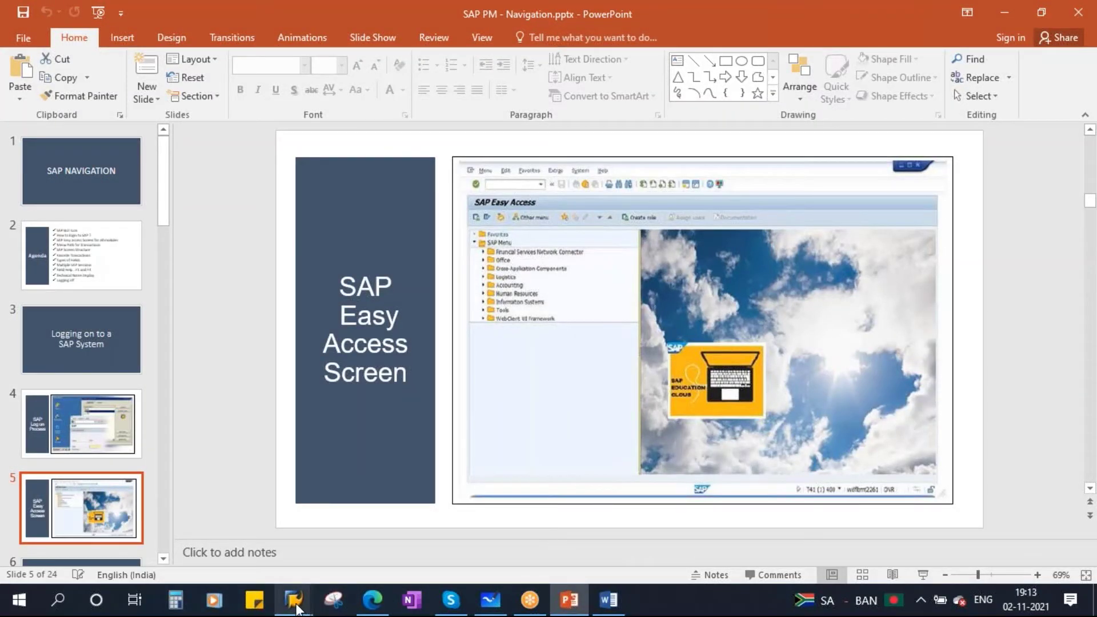
Peek at the SAP Easy Access window, then go to slide 6, Navigating in the SAP System.
mouse_move(293, 600)
click(330, 537)
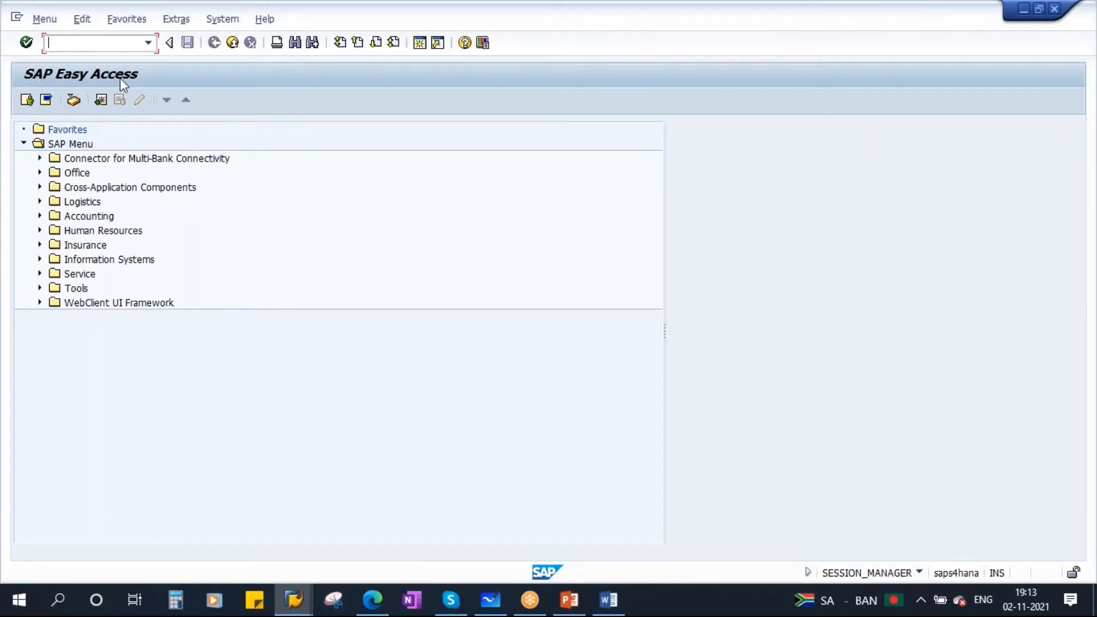
click(569, 600)
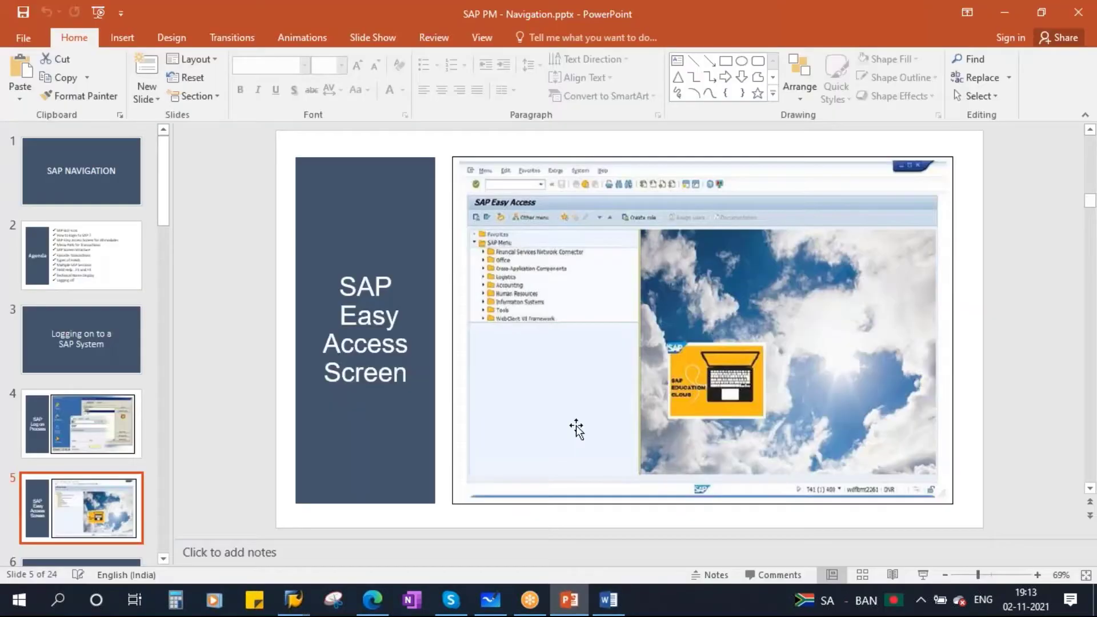
scroll(63, 389, down, 2)
click(81, 436)
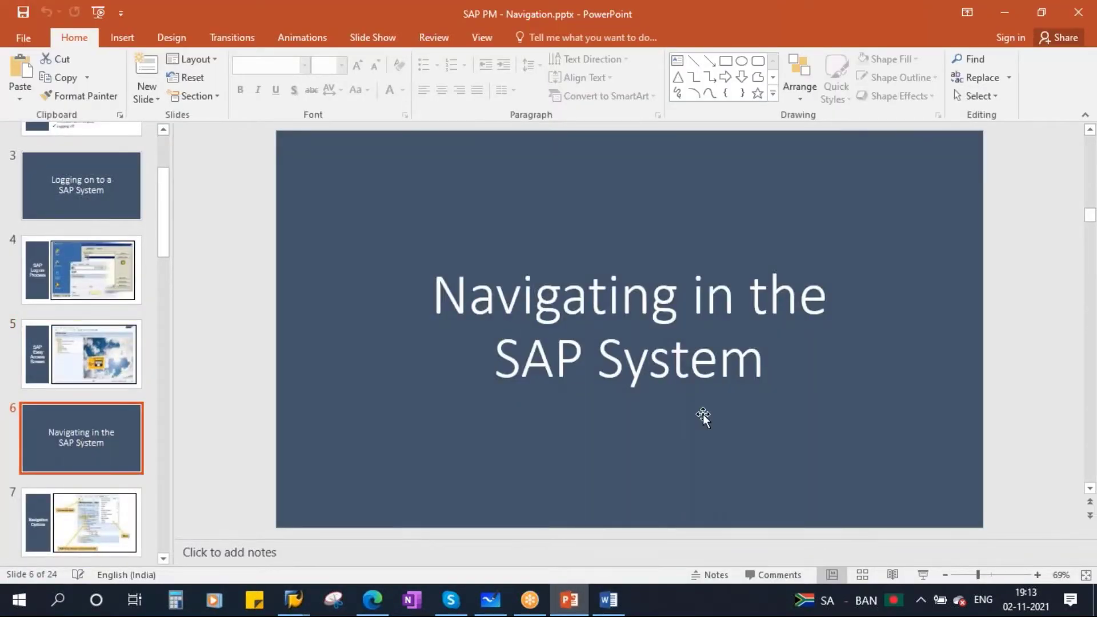
Present slide 7, Navigation Options, inking the menu tree, Favorites, Menu callout and System menu.
click(88, 520)
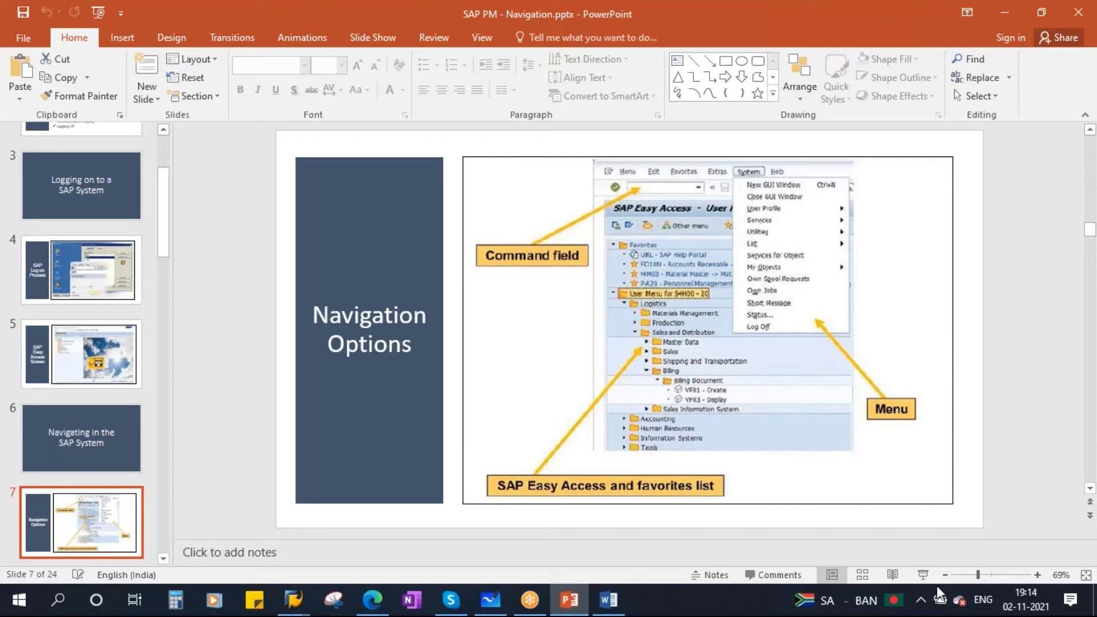
click(922, 574)
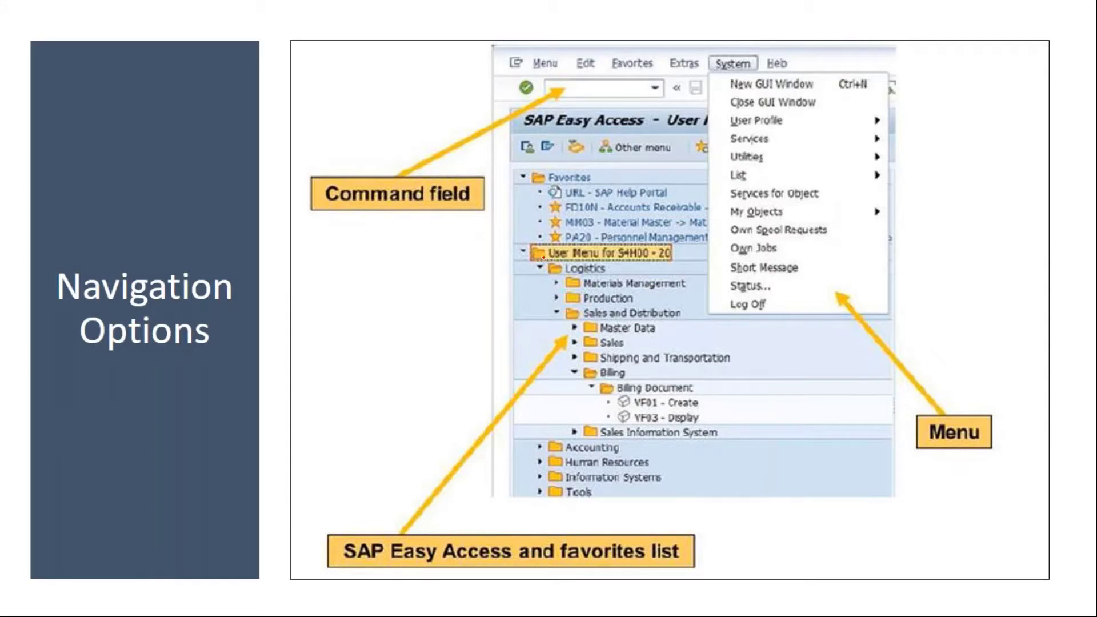
mouse_move(543, 258)
mouse_down()
mouse_move(627, 505)
mouse_move(643, 464)
mouse_up()
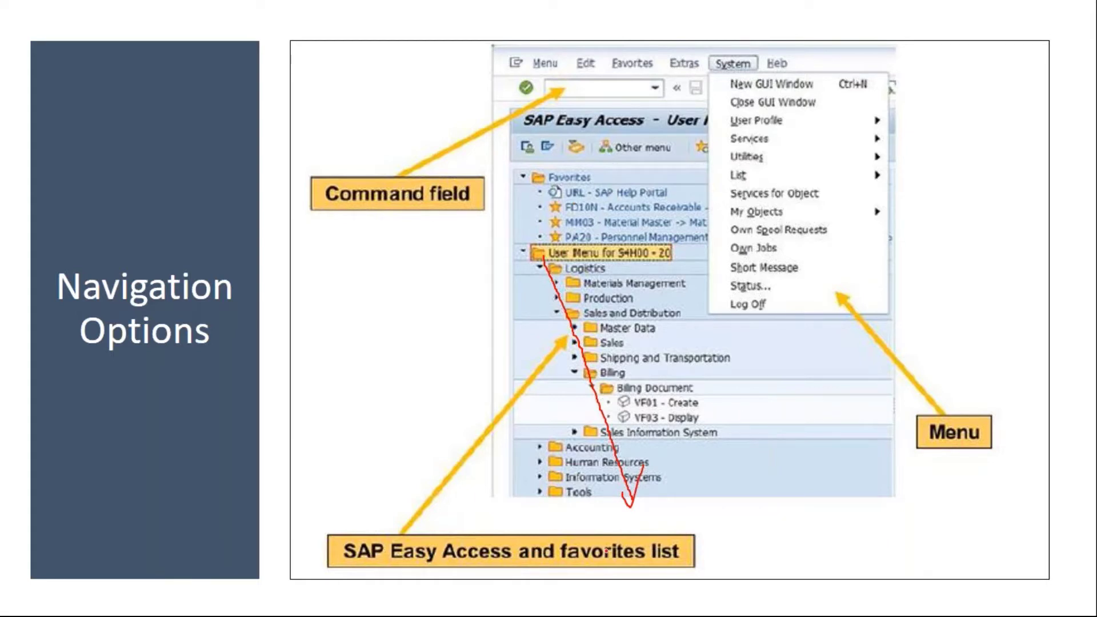
drag(606, 550, 675, 517)
mouse_move(558, 164)
mouse_down()
mouse_move(545, 168)
mouse_move(519, 243)
mouse_move(679, 247)
mouse_move(627, 153)
mouse_move(540, 165)
mouse_up()
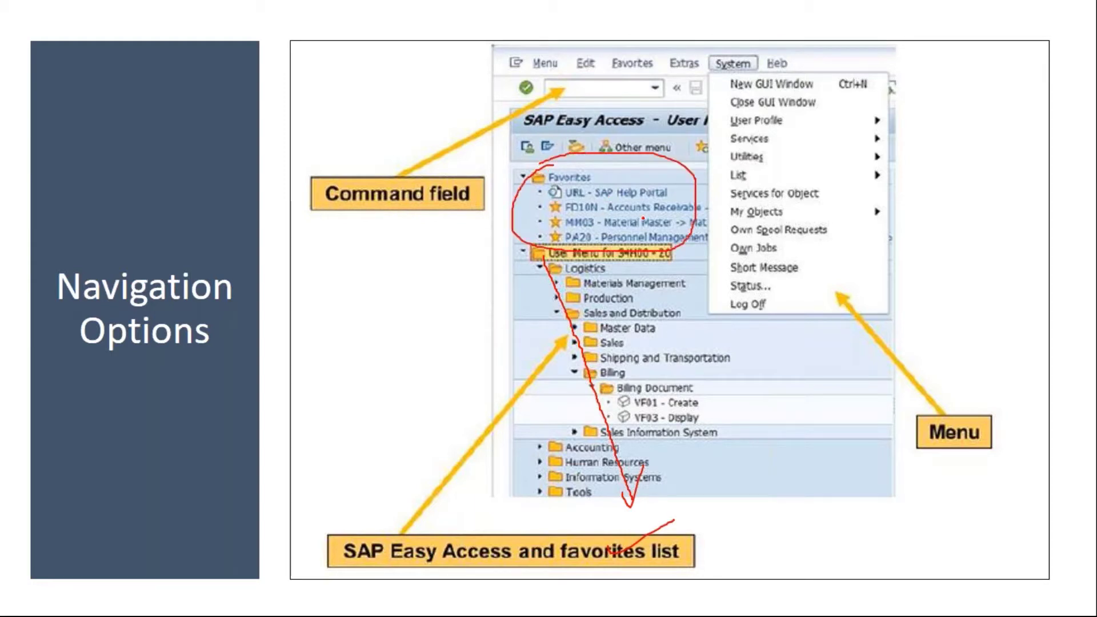
mouse_move(840, 311)
mouse_down()
mouse_move(908, 290)
mouse_move(901, 315)
mouse_up()
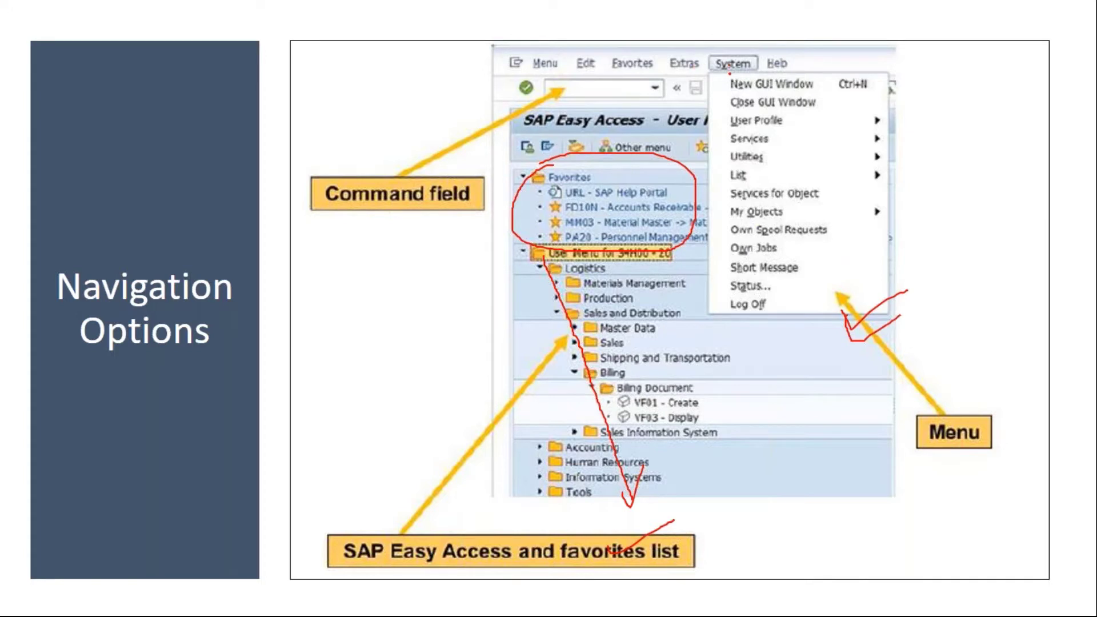
mouse_move(730, 74)
mouse_down()
mouse_move(745, 301)
mouse_move(769, 277)
mouse_up()
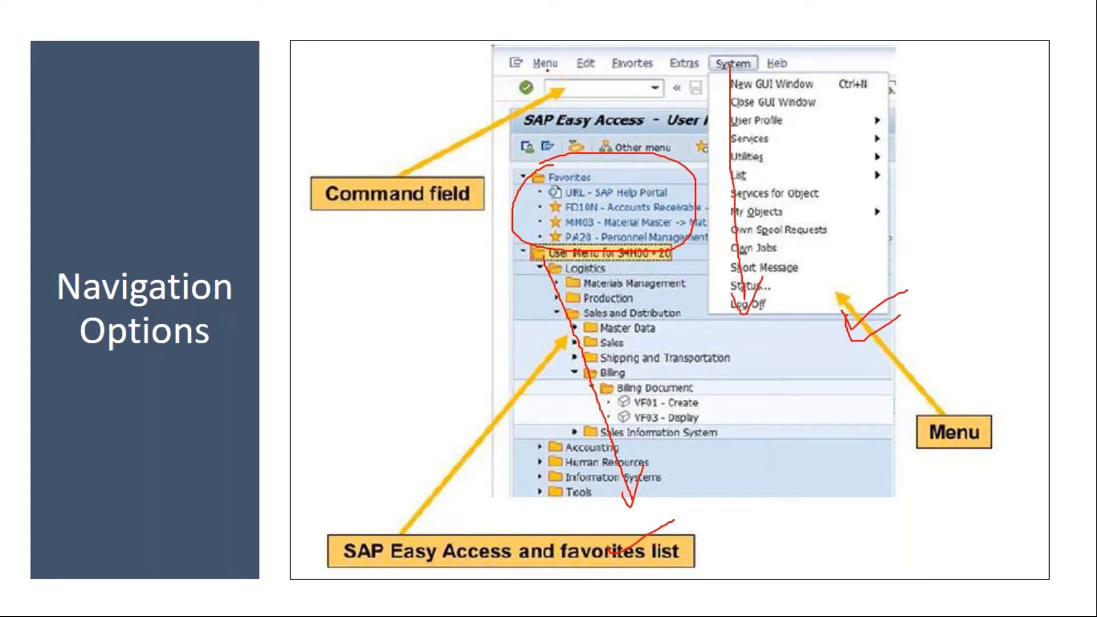
Circle the command field, number the three methods 1–3, then erase the ink and exit.
mouse_move(545, 72)
mouse_down()
mouse_move(549, 128)
mouse_move(689, 94)
mouse_move(540, 69)
mouse_move(574, 122)
mouse_up()
drag(641, 121, 605, 70)
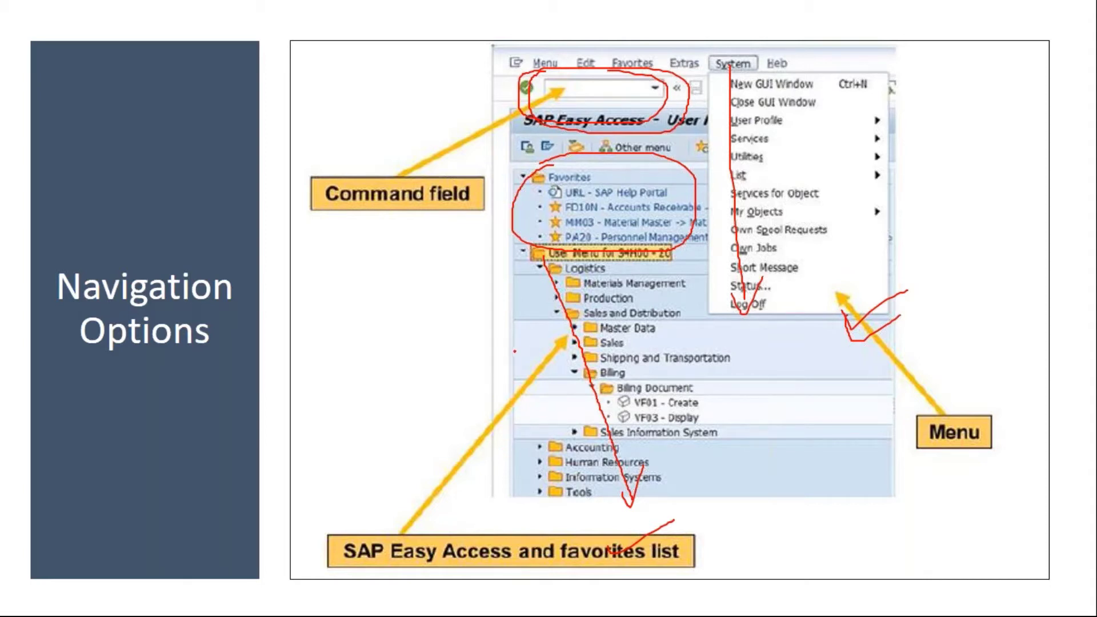
mouse_move(510, 342)
mouse_down()
mouse_move(505, 395)
mouse_move(482, 365)
mouse_move(547, 357)
mouse_move(499, 340)
mouse_up()
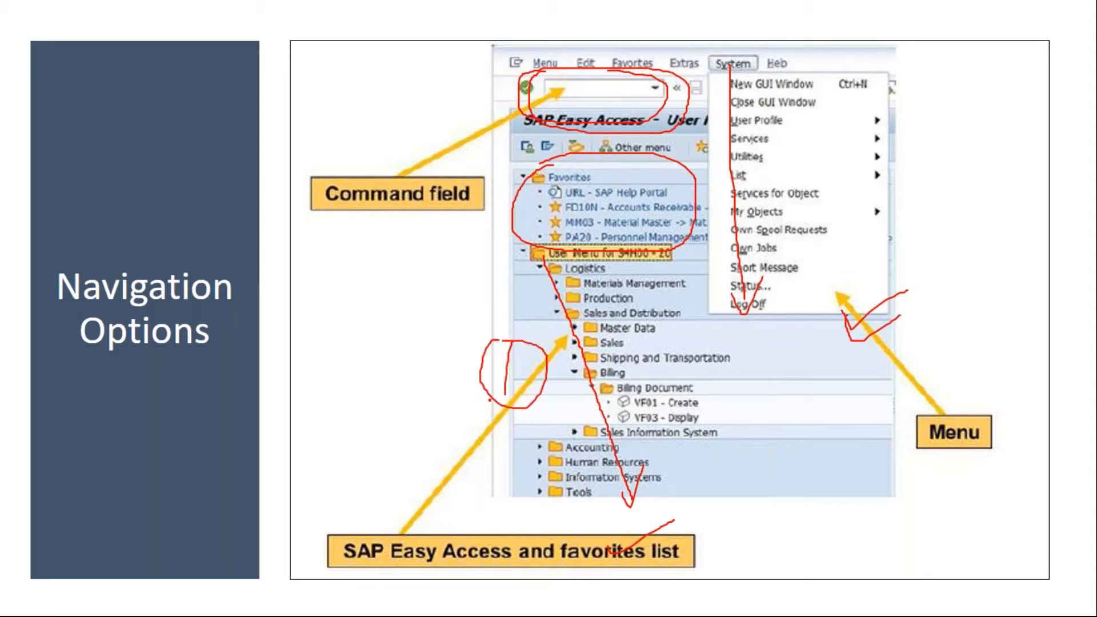
mouse_move(473, 106)
mouse_down()
mouse_move(516, 99)
mouse_move(469, 136)
mouse_move(543, 79)
mouse_up()
mouse_move(910, 325)
mouse_down()
mouse_move(914, 360)
mouse_move(949, 372)
mouse_move(886, 316)
mouse_up()
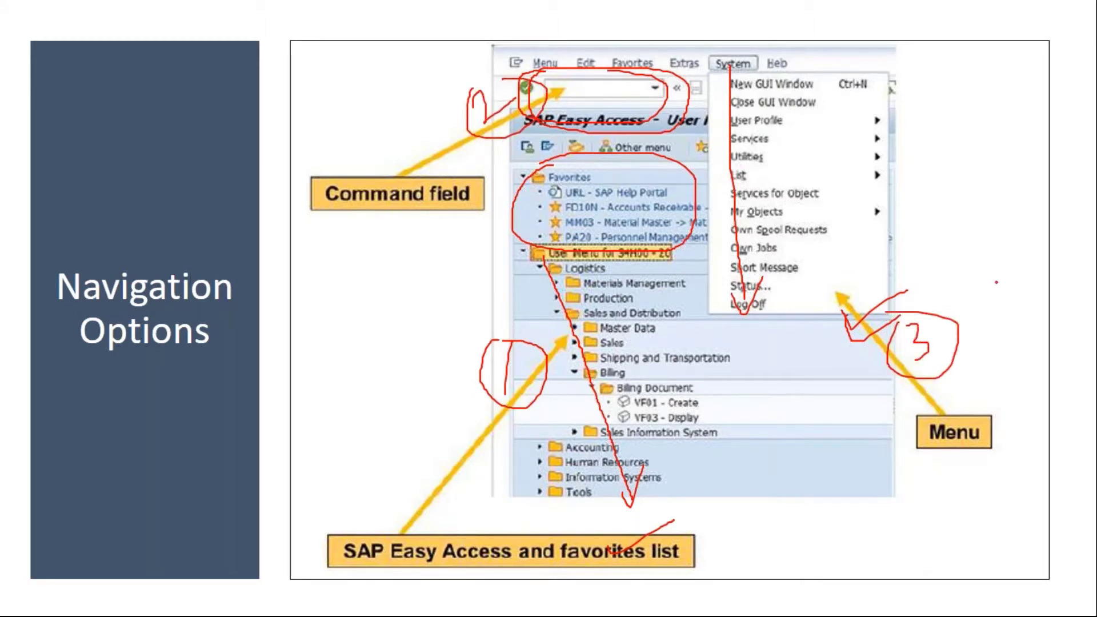
key(e)
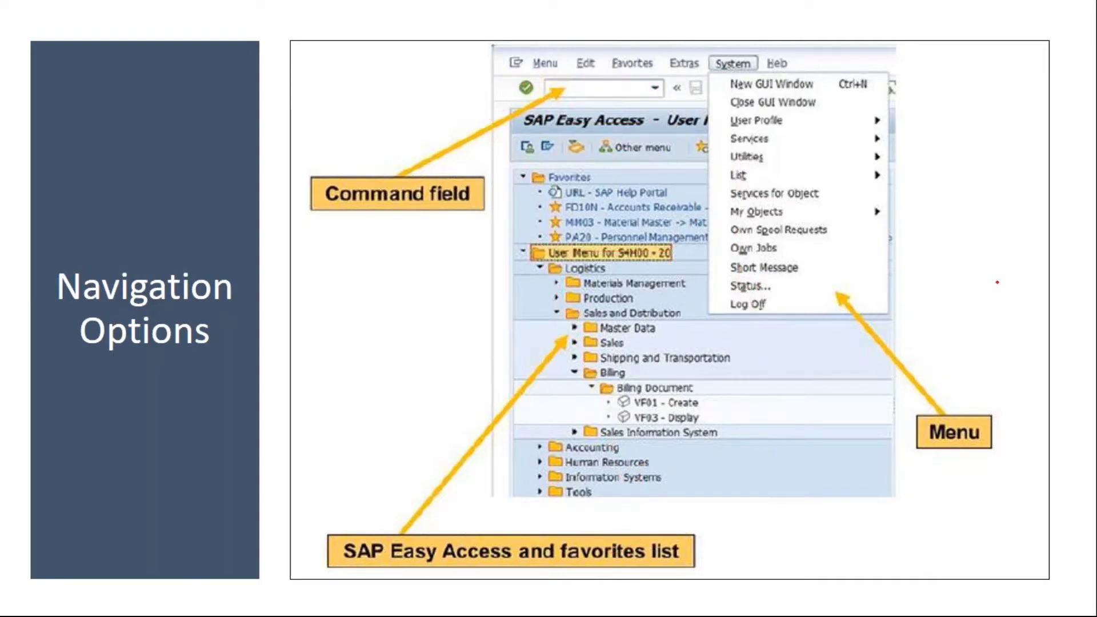
key(Escape)
In SAP Easy Access, expand the SAP menu to Logistics > Plant Maintenance.
mouse_move(294, 600)
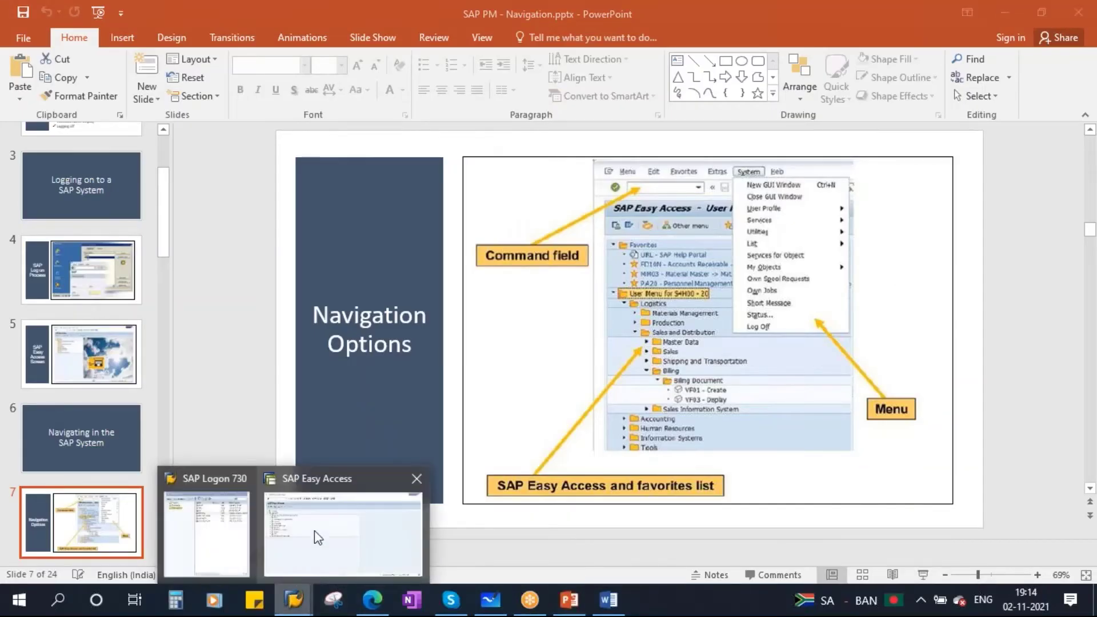
click(320, 535)
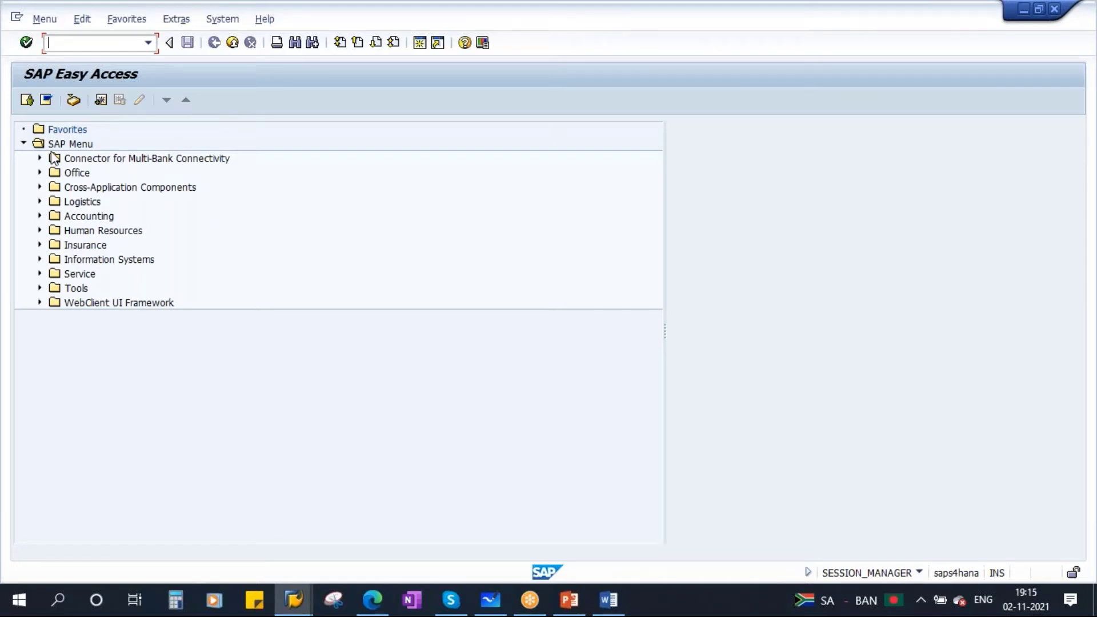
click(84, 203)
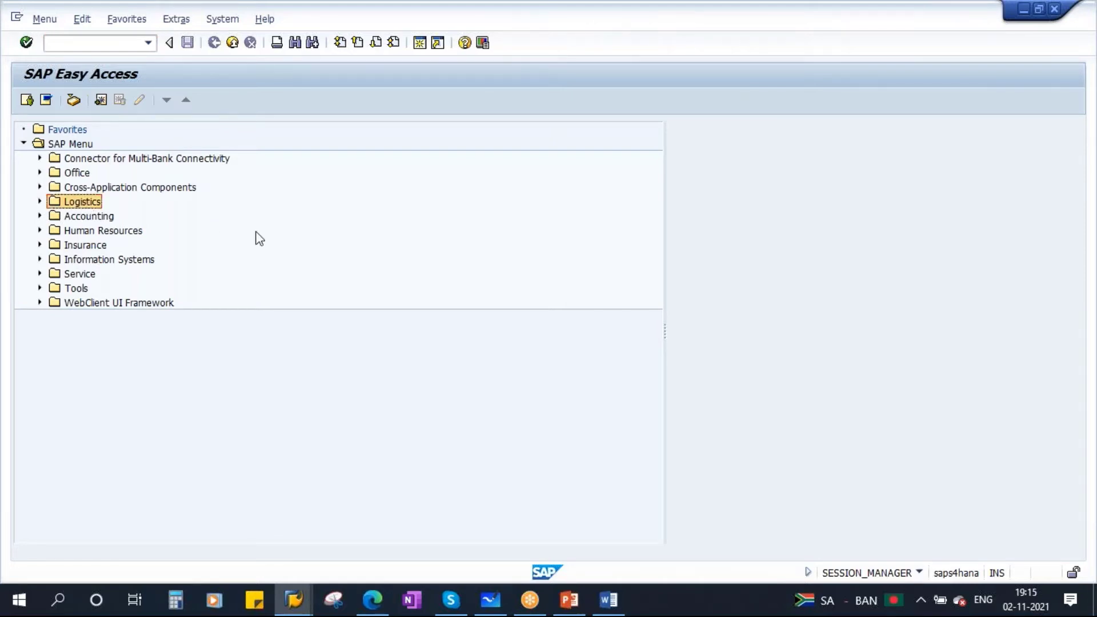
click(40, 202)
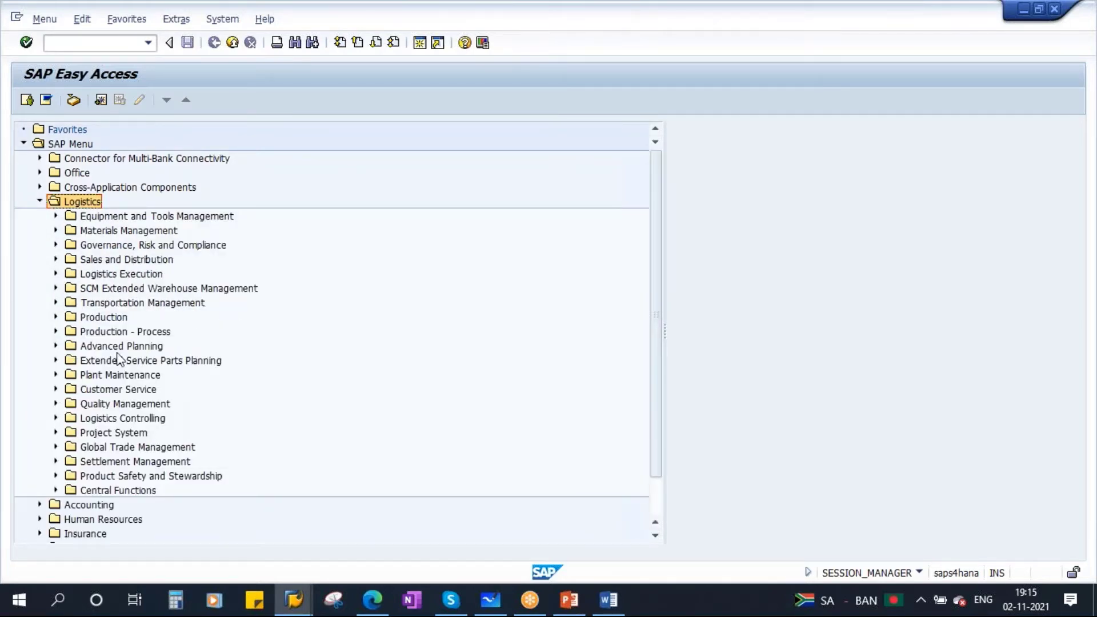
click(116, 375)
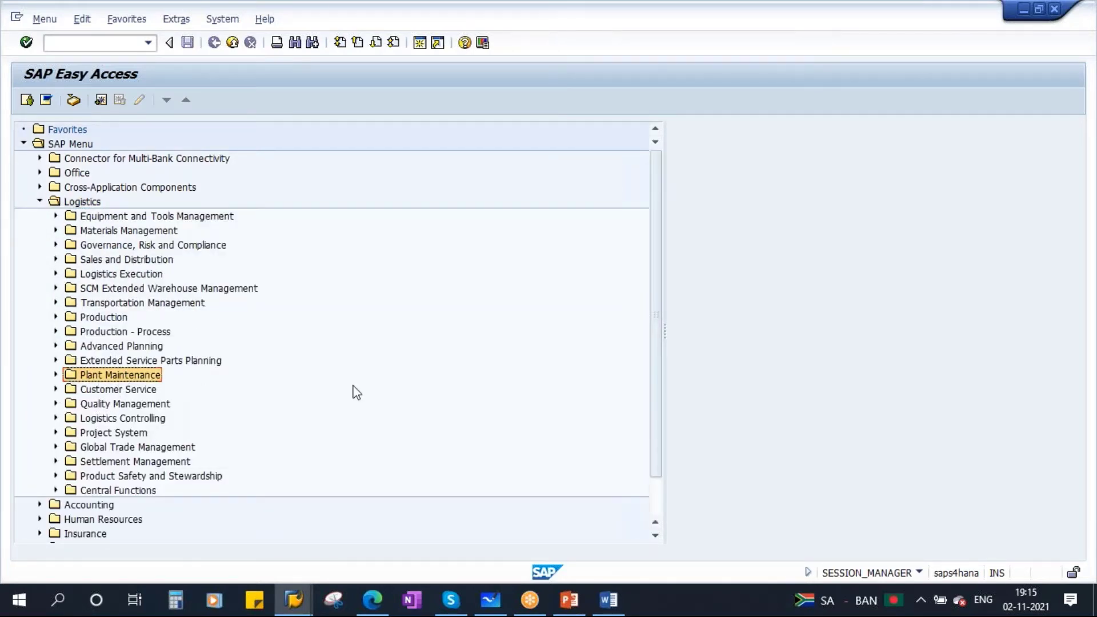
click(55, 375)
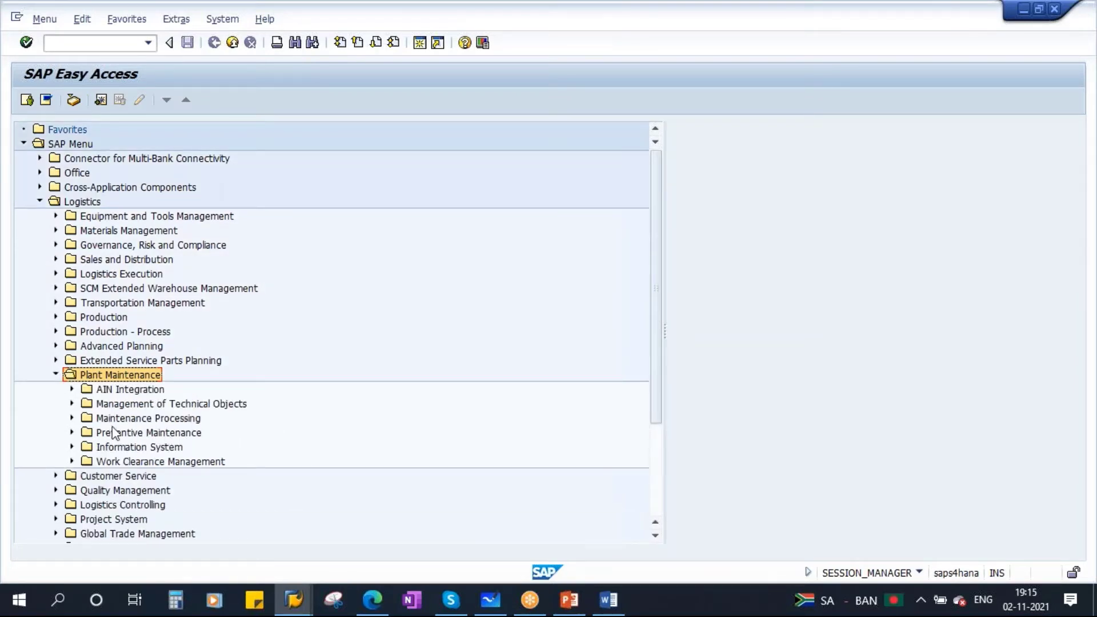
Expand Maintenance Processing > Order and open IW31 - Create (General).
click(175, 423)
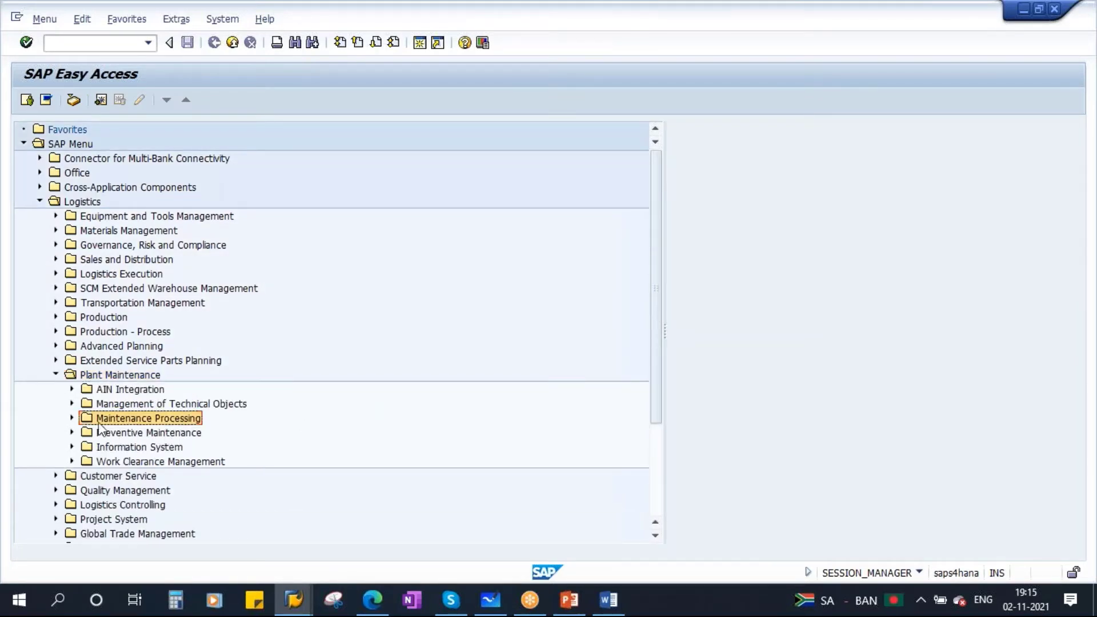
click(72, 418)
scroll(419, 411, down, 2)
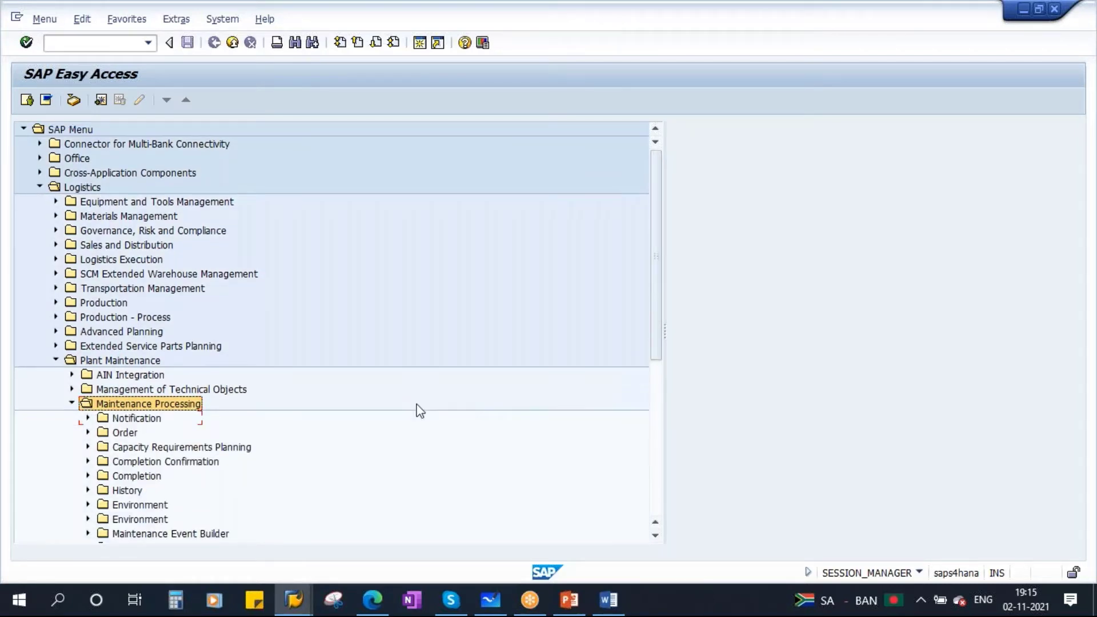
click(127, 393)
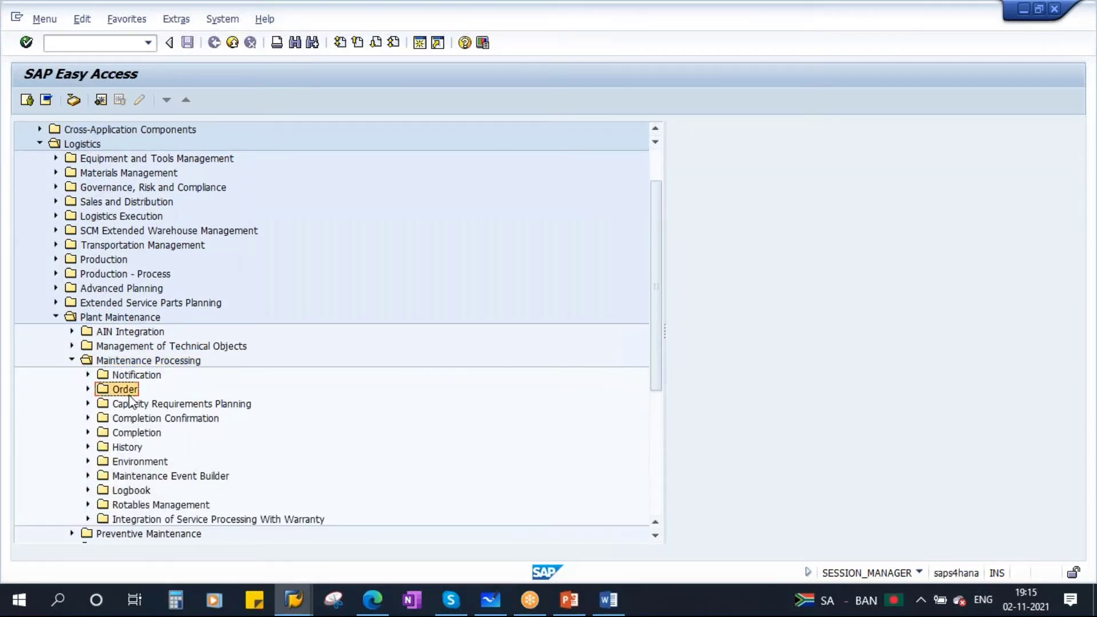
click(87, 390)
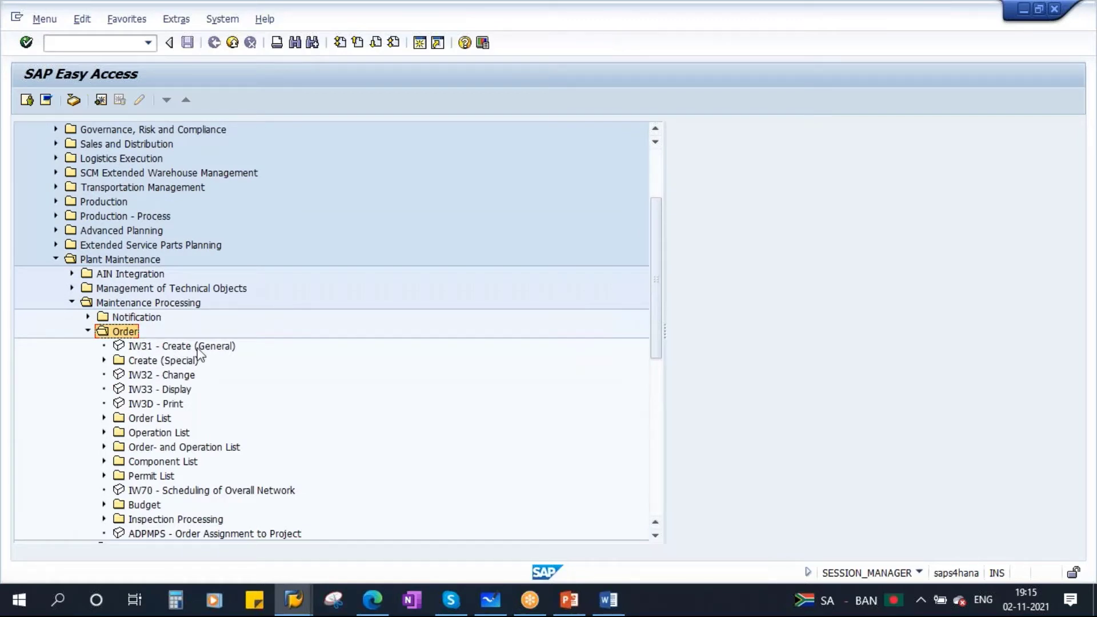
click(170, 348)
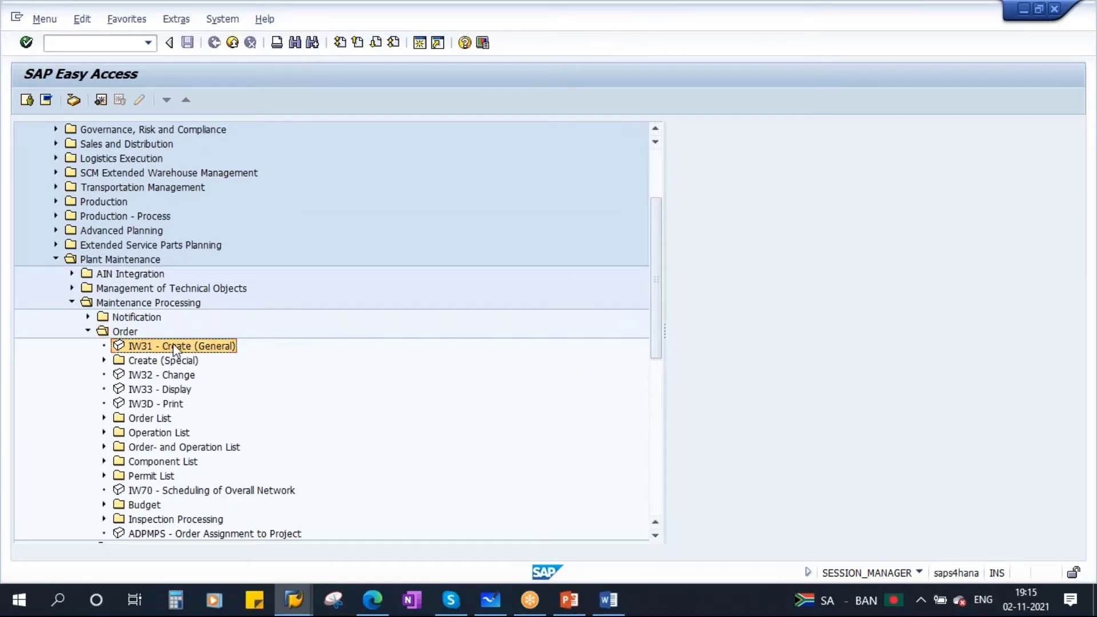
double_click(174, 347)
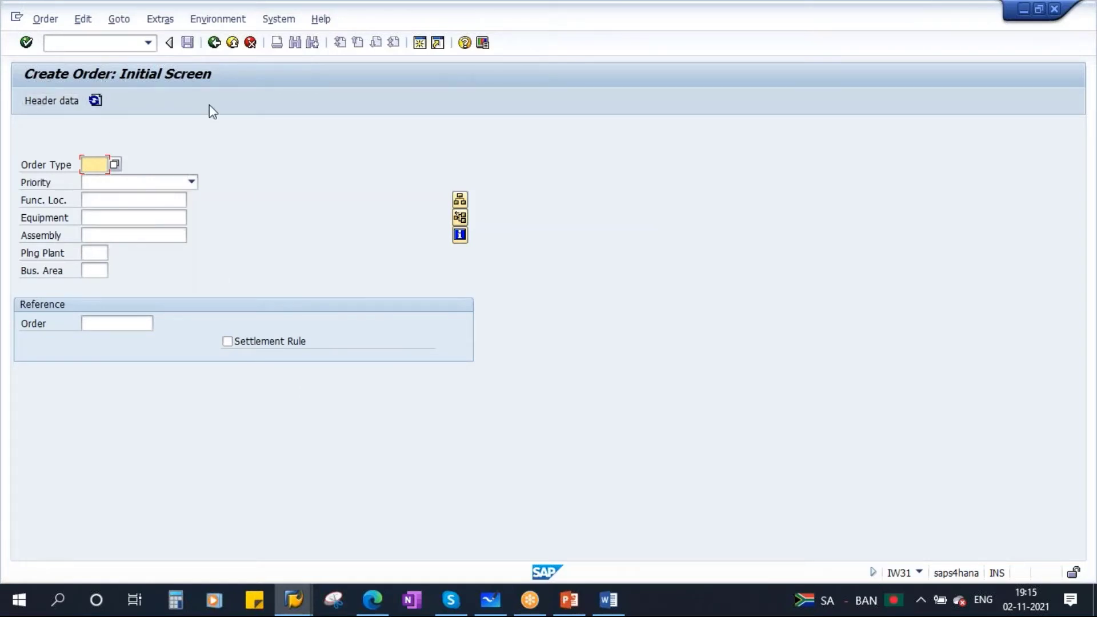
Go back from Create Order: Initial Screen to the SAP Easy Access menu.
click(214, 43)
scroll(219, 337, up, 3)
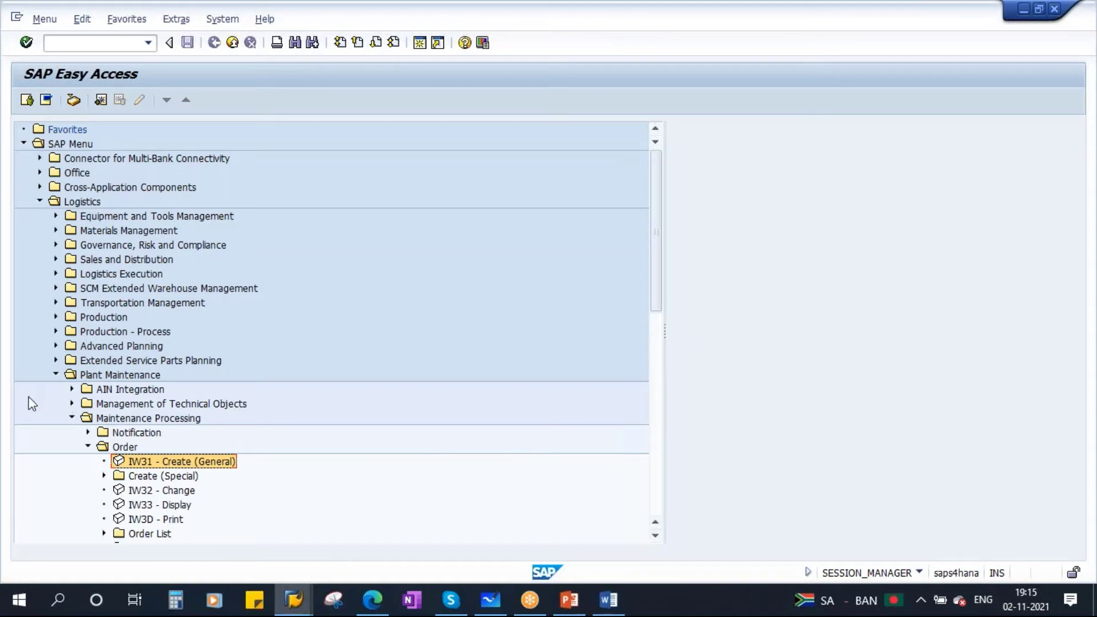
Collapse the SAP menu to top-level folders, run IW31 from the command field, then go back.
click(45, 99)
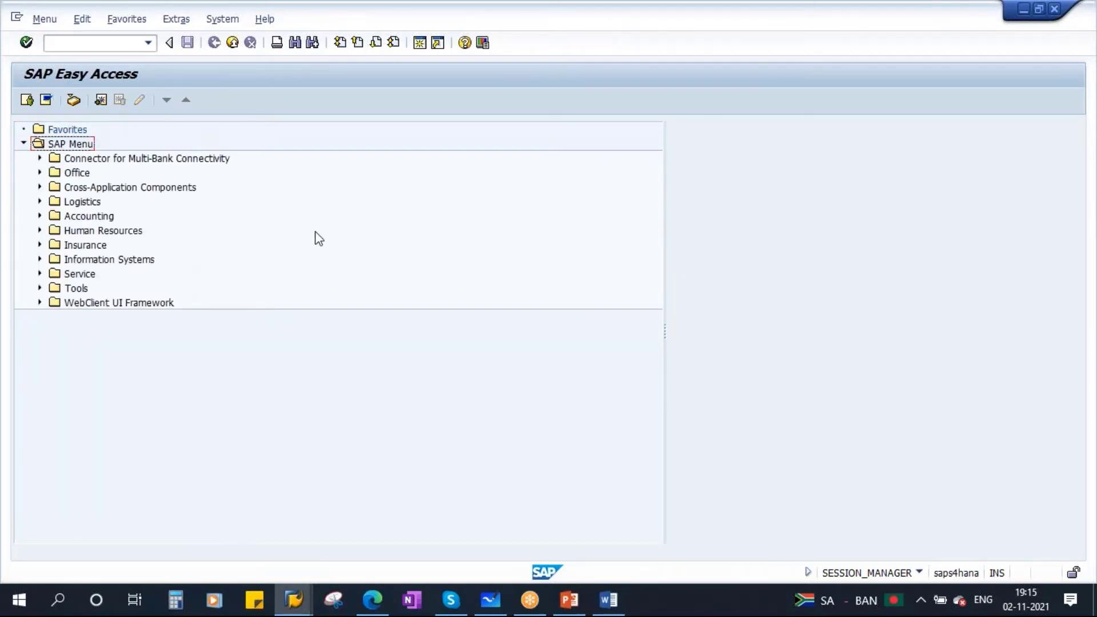
click(55, 42)
key(Caps_Lock)
text(IW31)
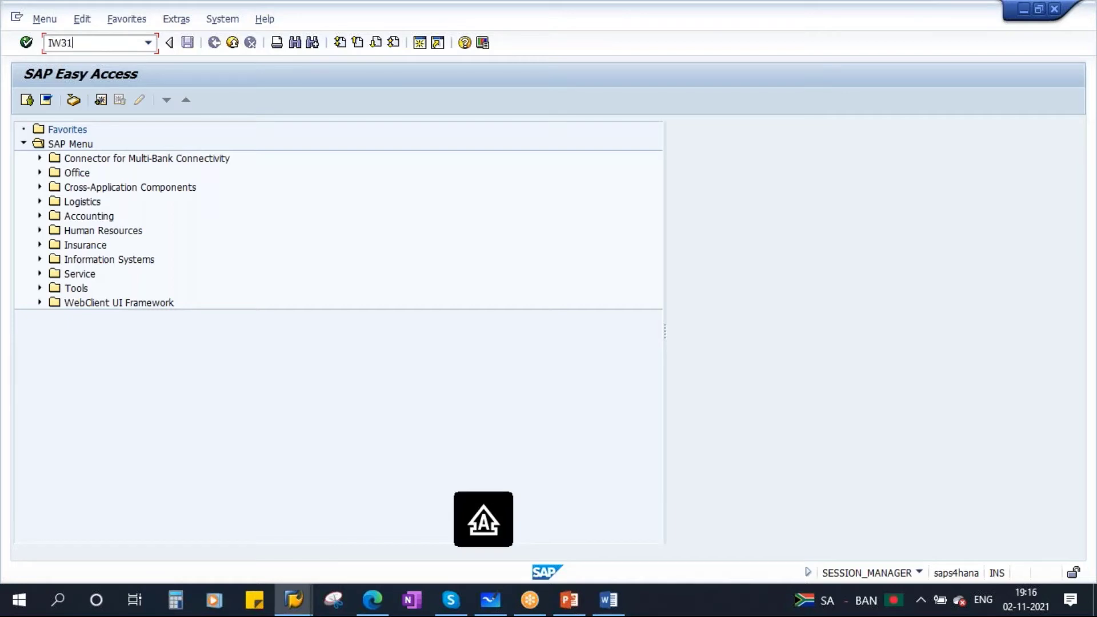
click(26, 43)
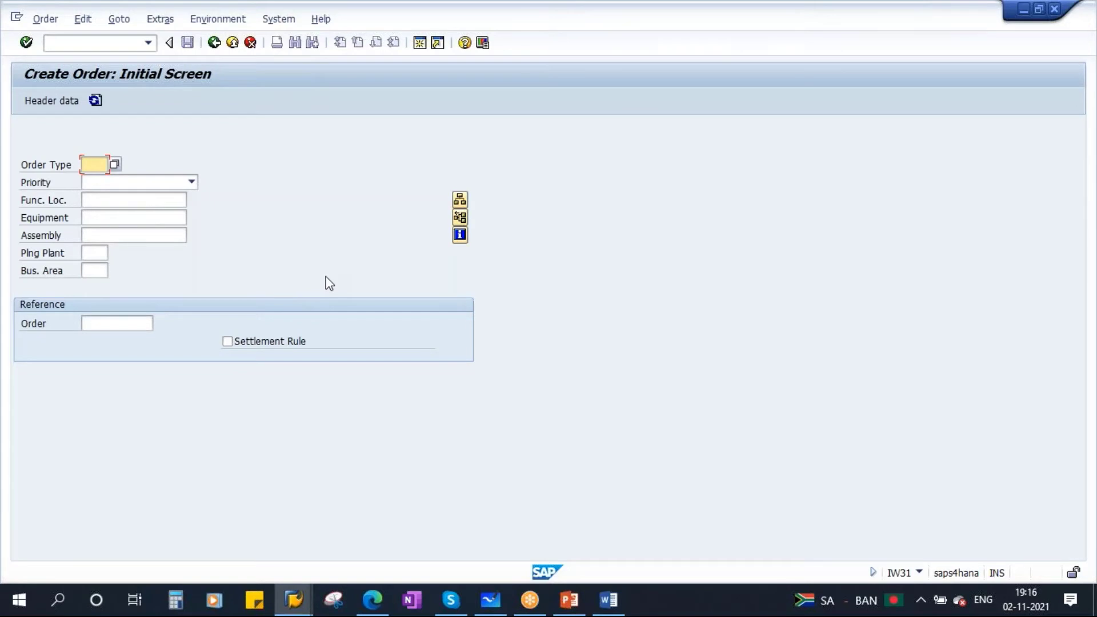
click(213, 43)
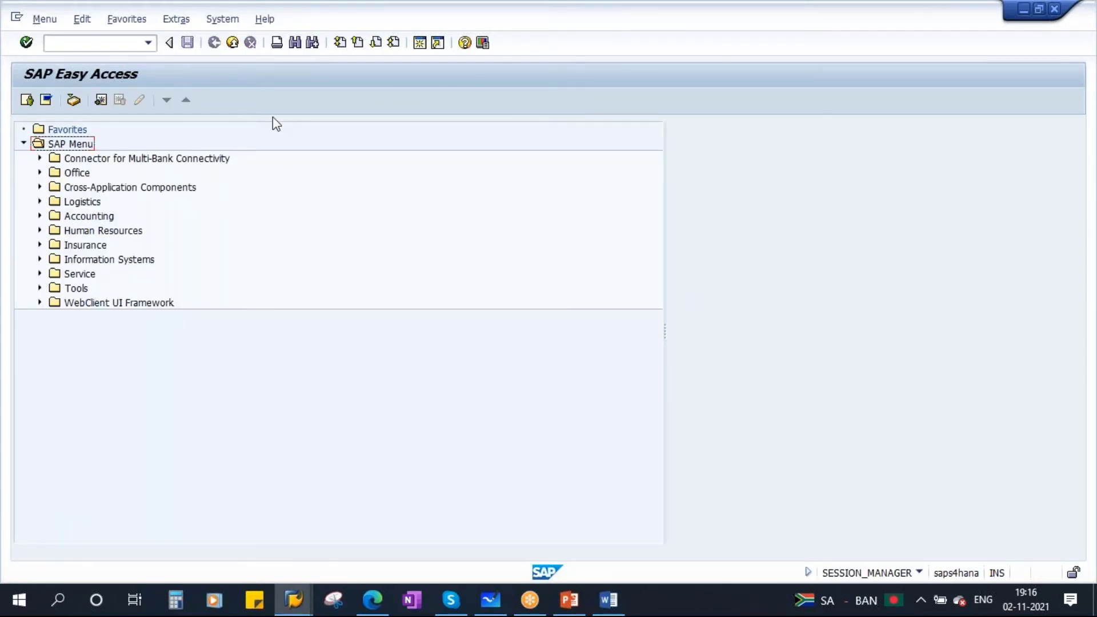
Browse the Menu, Edit, Favorites, Extras and System menus, then return to PowerPoint slide 7.
click(223, 20)
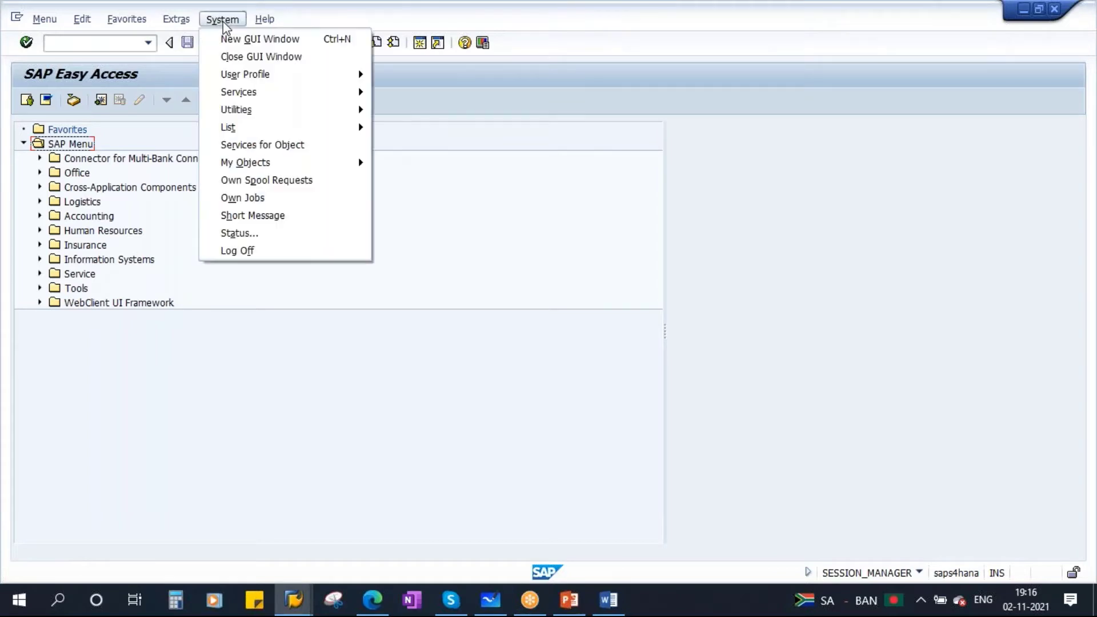
click(59, 19)
click(223, 19)
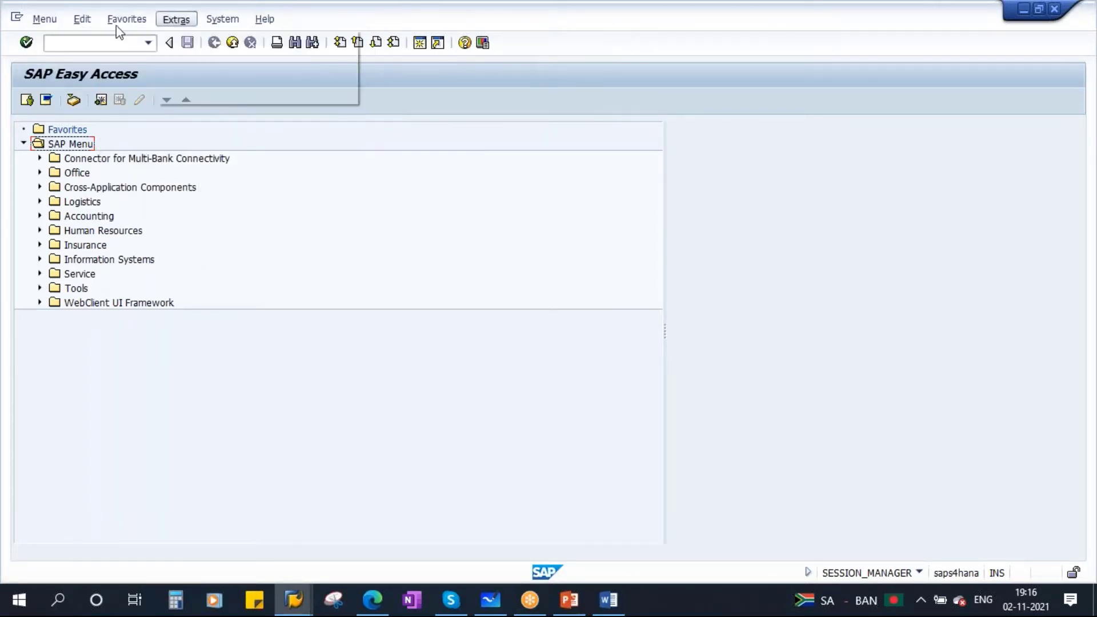
mouse_move(44, 23)
mouse_move(84, 26)
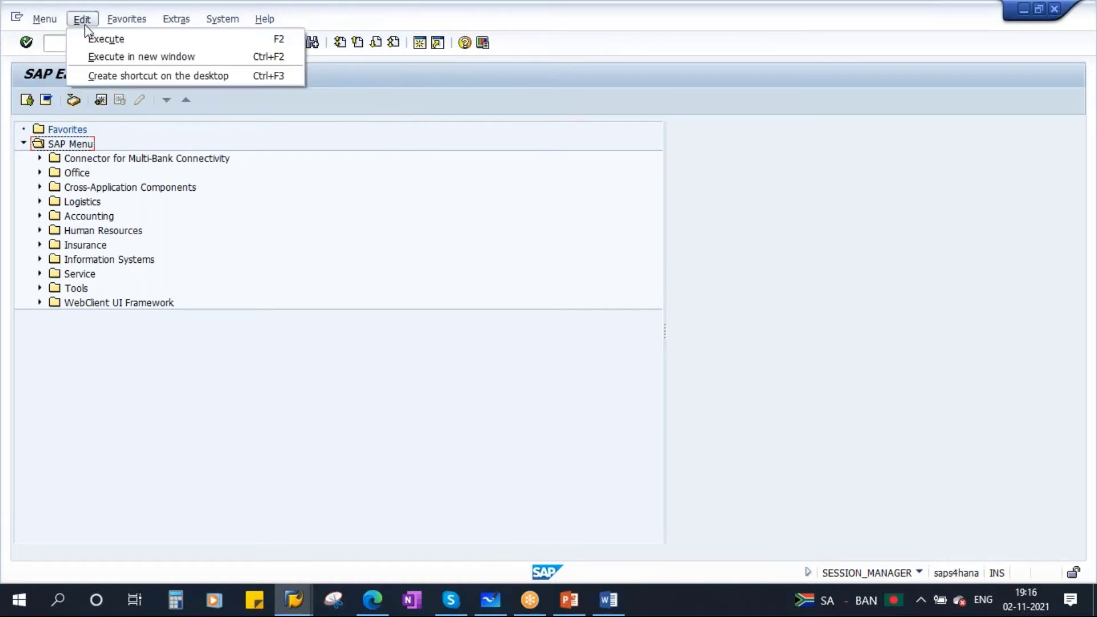
mouse_move(127, 26)
mouse_move(189, 27)
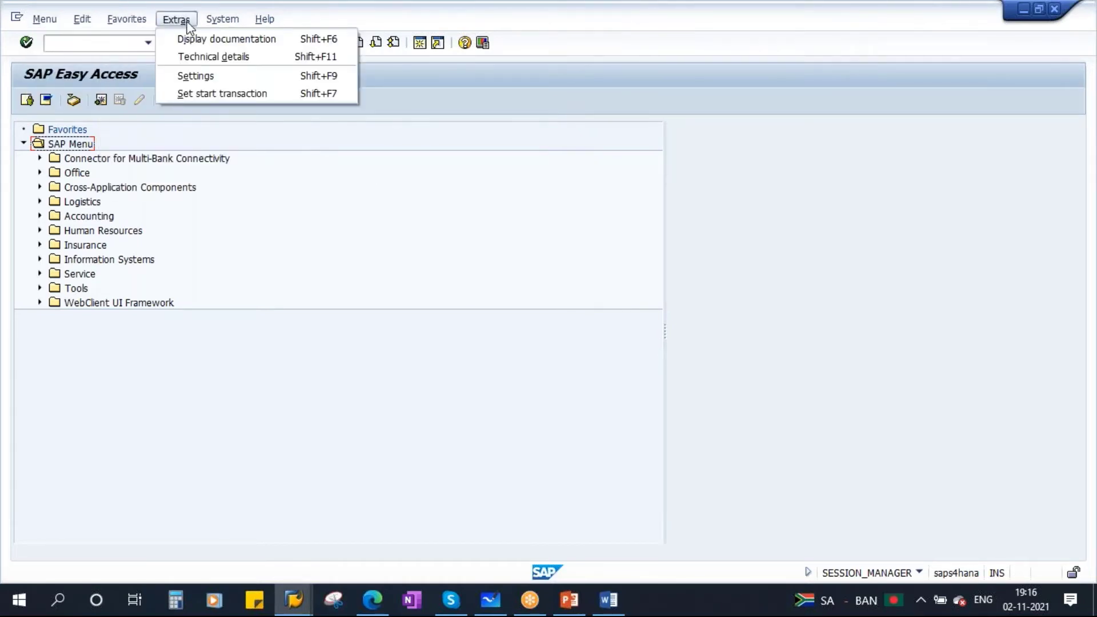
mouse_move(223, 27)
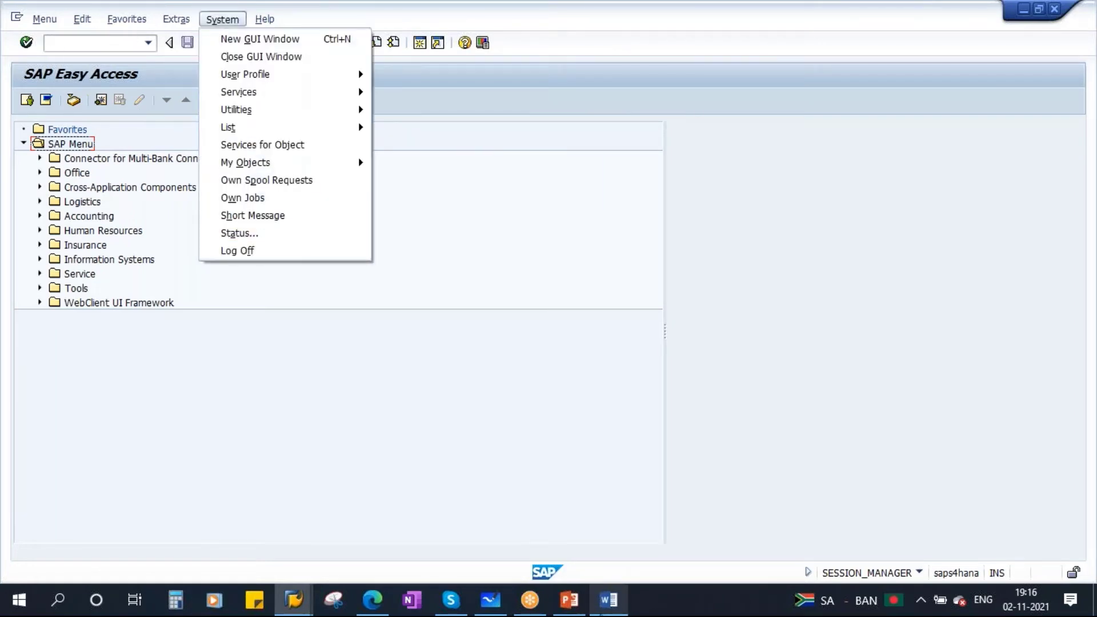
click(570, 600)
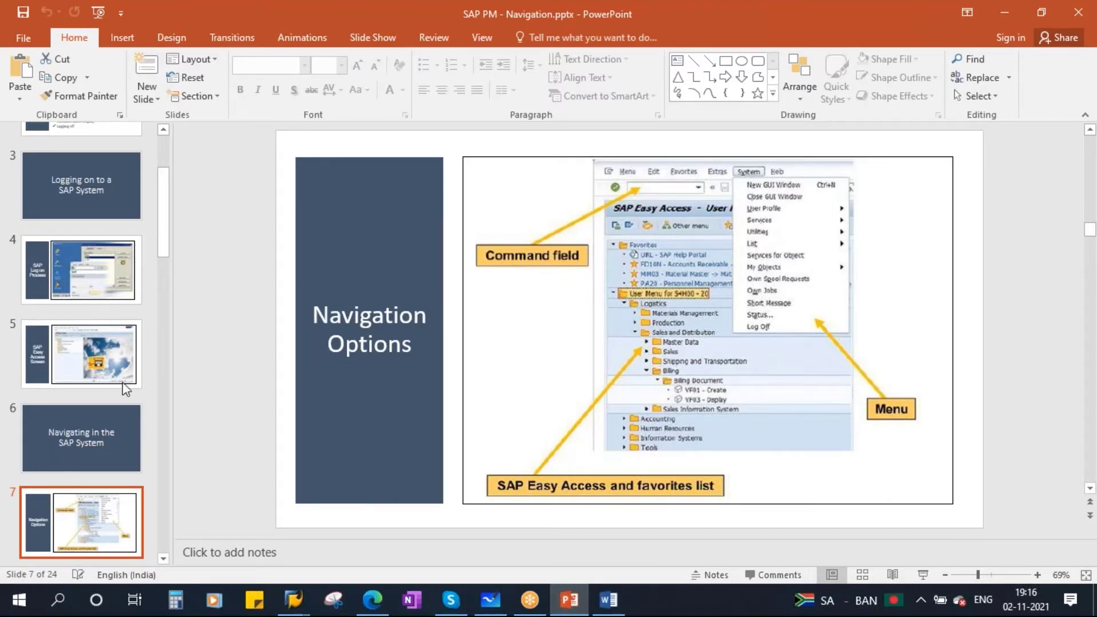
Show slide 8, SAP Screen Structure, then bring the SAP Easy Access window forward.
scroll(94, 441, down, 3)
click(91, 347)
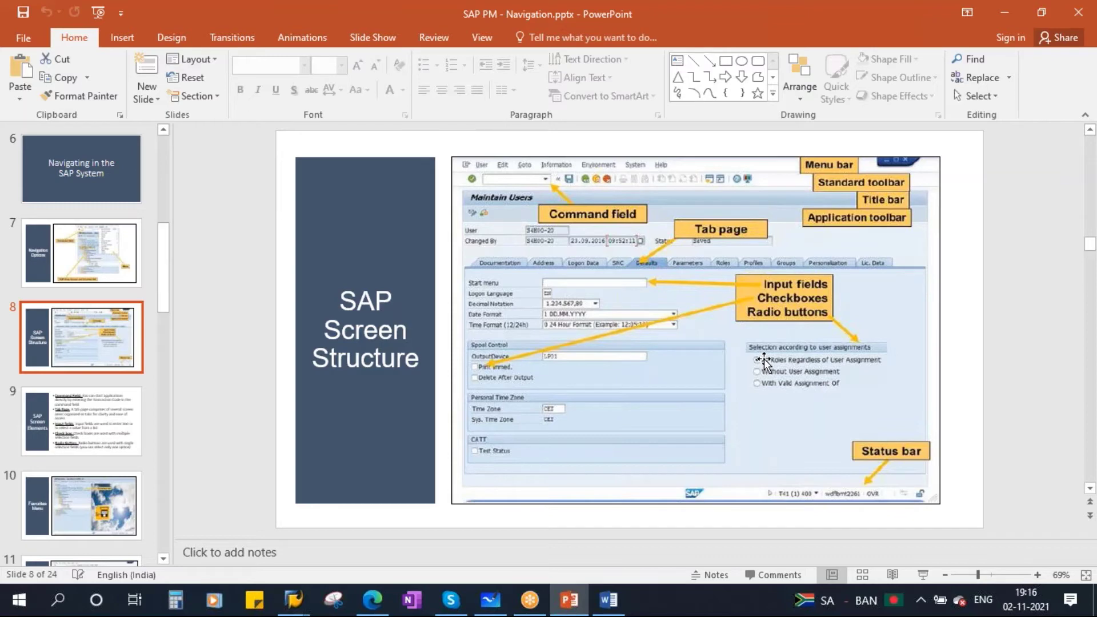
click(293, 600)
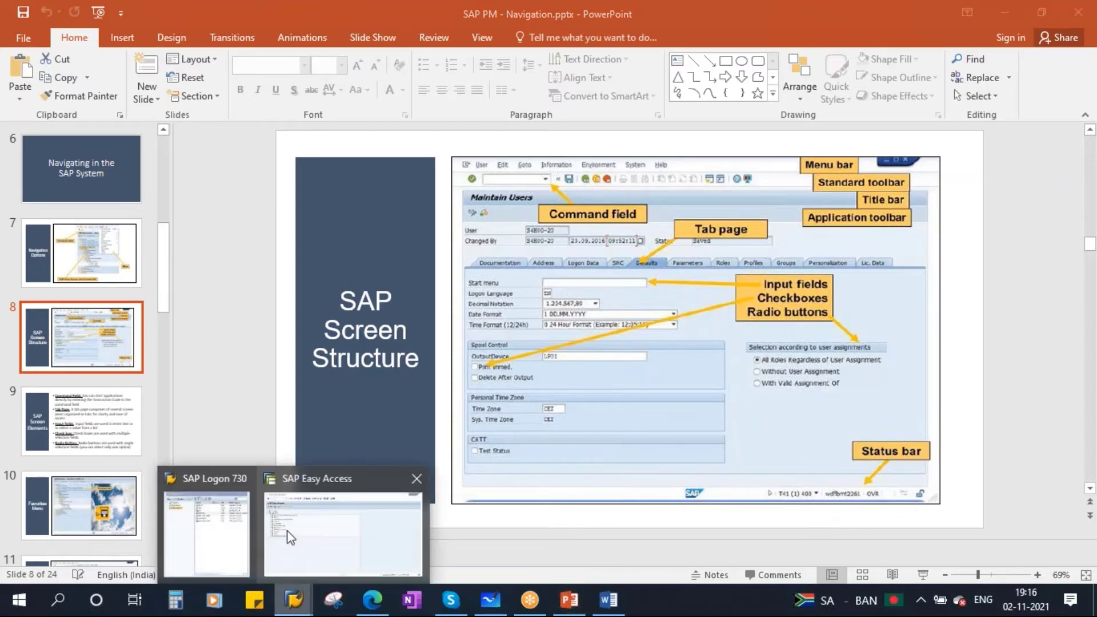
click(291, 538)
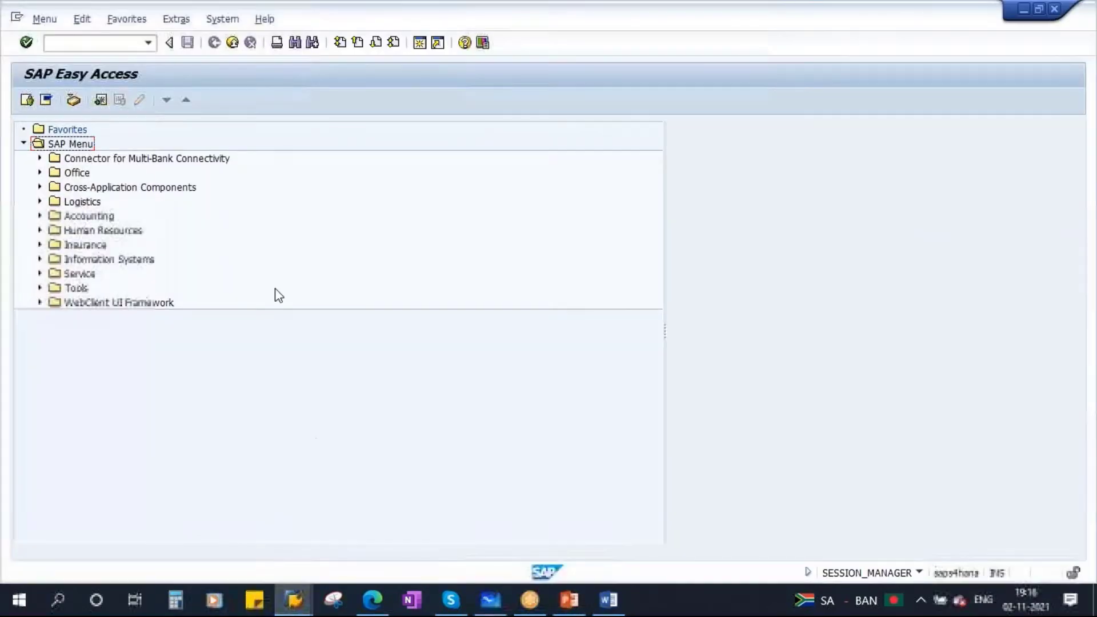
Run IW31 from the command field to open Create Order, then go back.
click(64, 42)
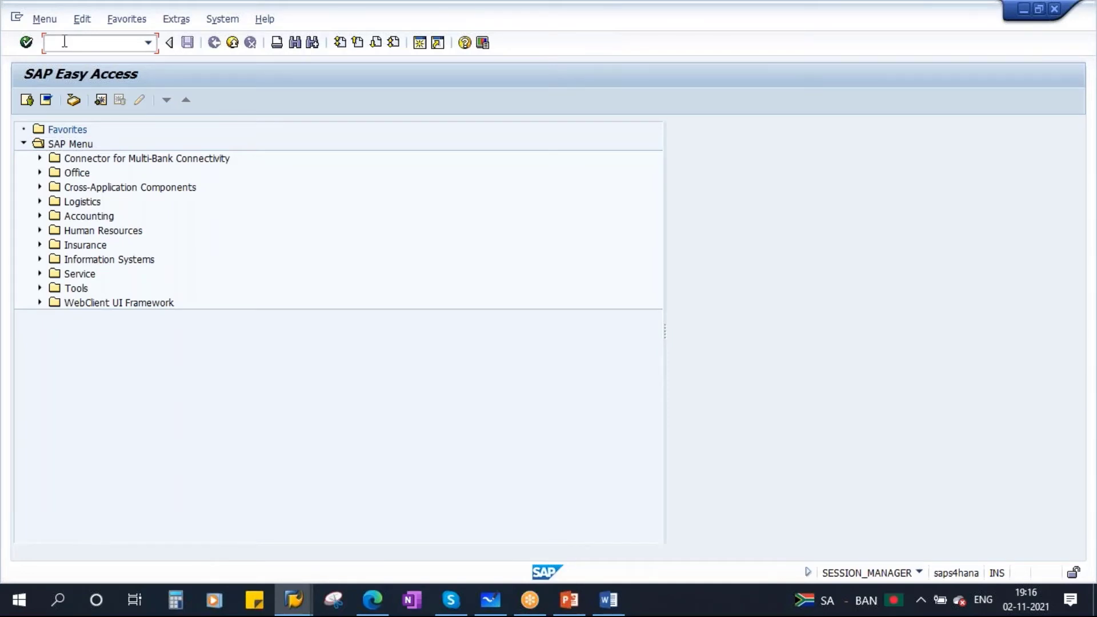
text(IW31)
key(Return)
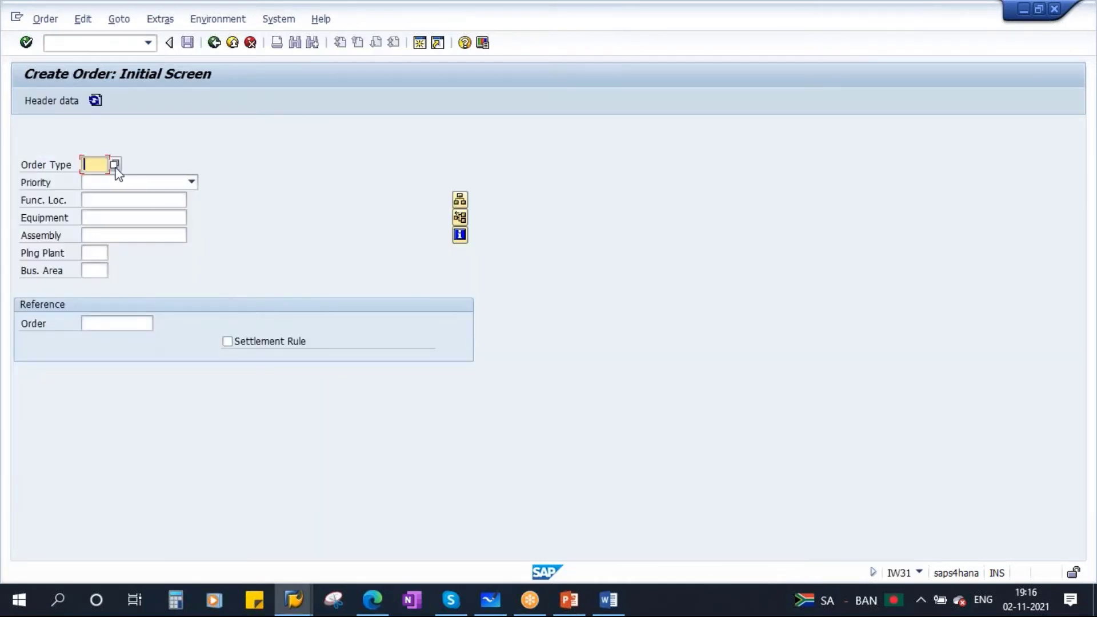
click(214, 42)
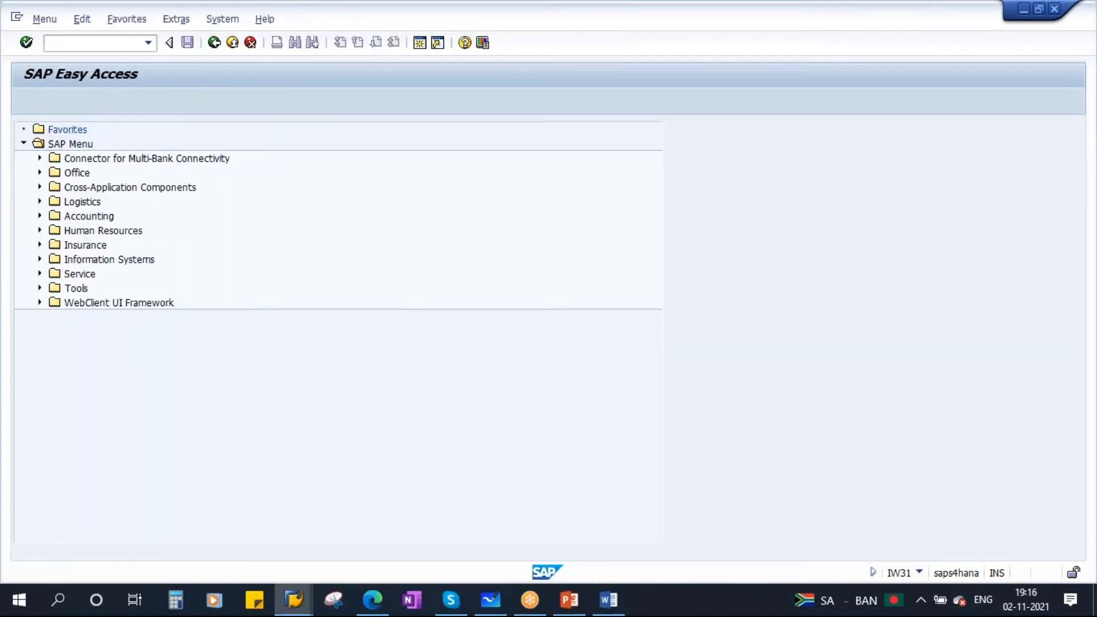
Run IW21 to open the Create PM Notification initial screen.
click(103, 47)
text(IW21)
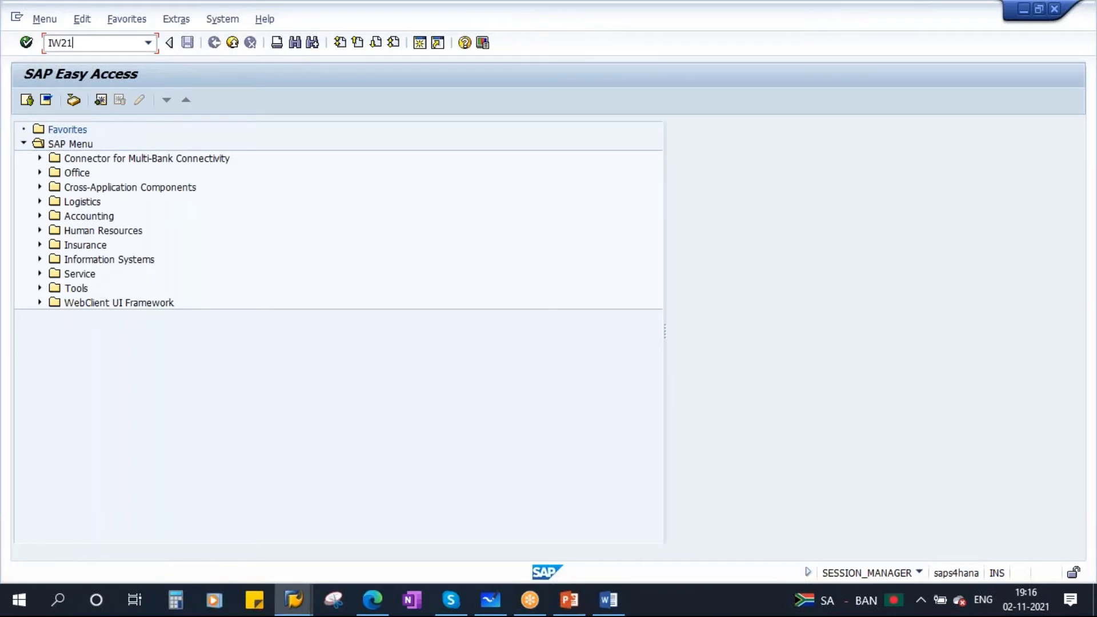
key(Return)
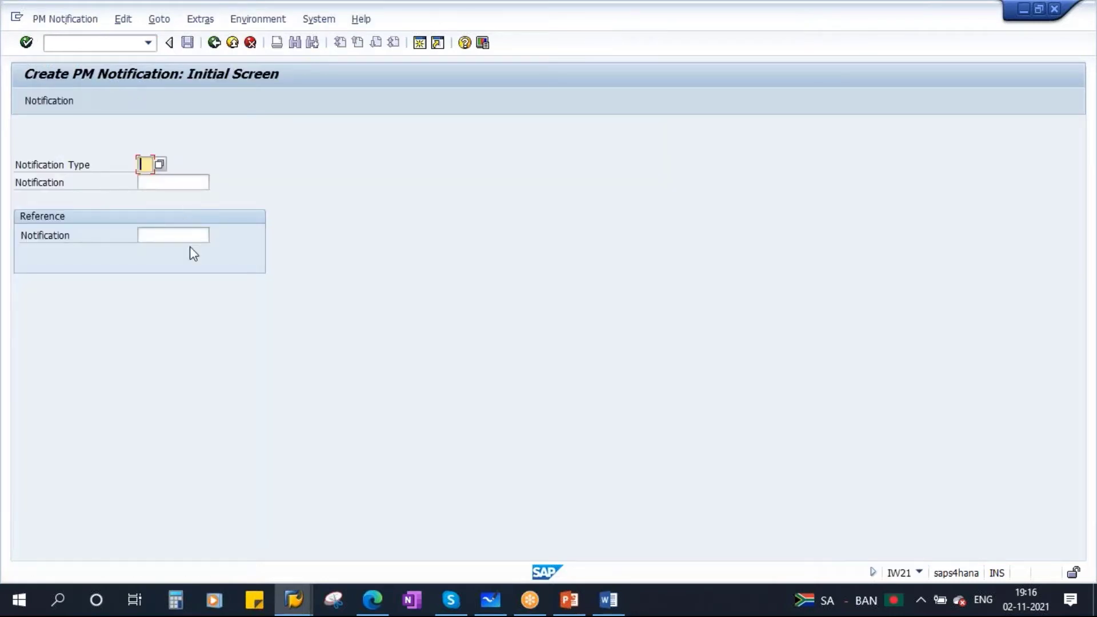
Pick notification type M1 from the list, then show PowerPoint's 'SAP Screen Structure' slide as a slide show.
click(159, 164)
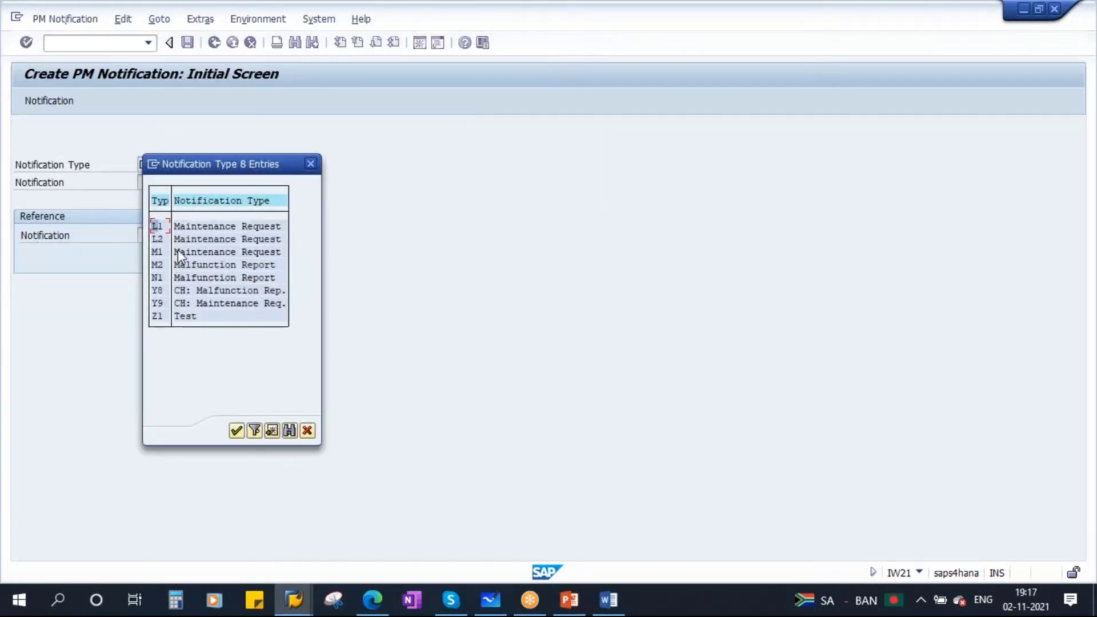
double_click(210, 252)
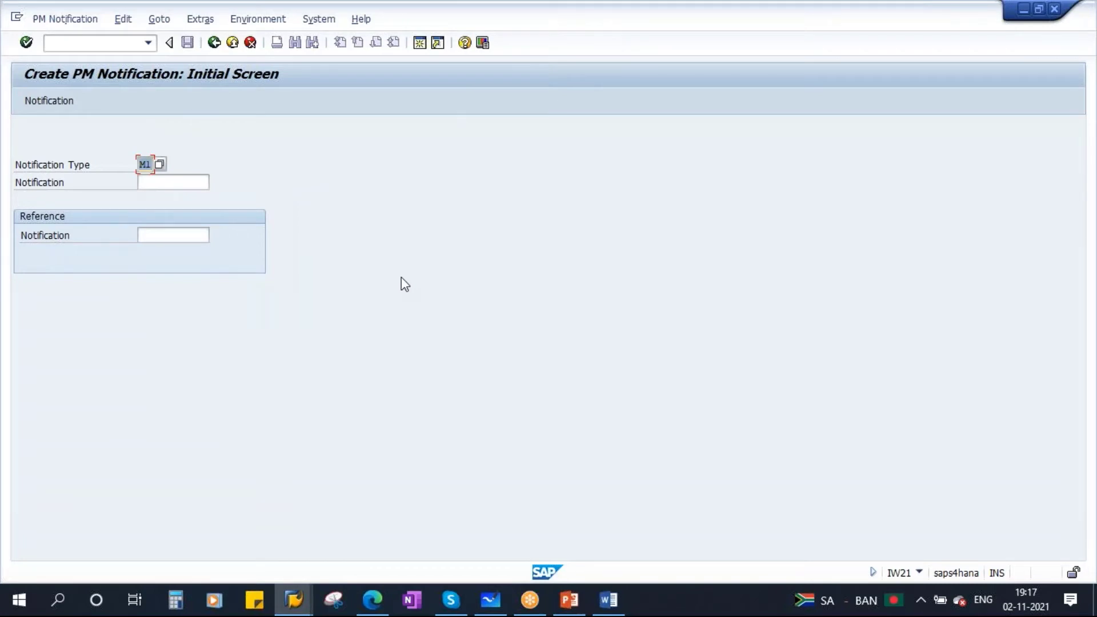
key(Return)
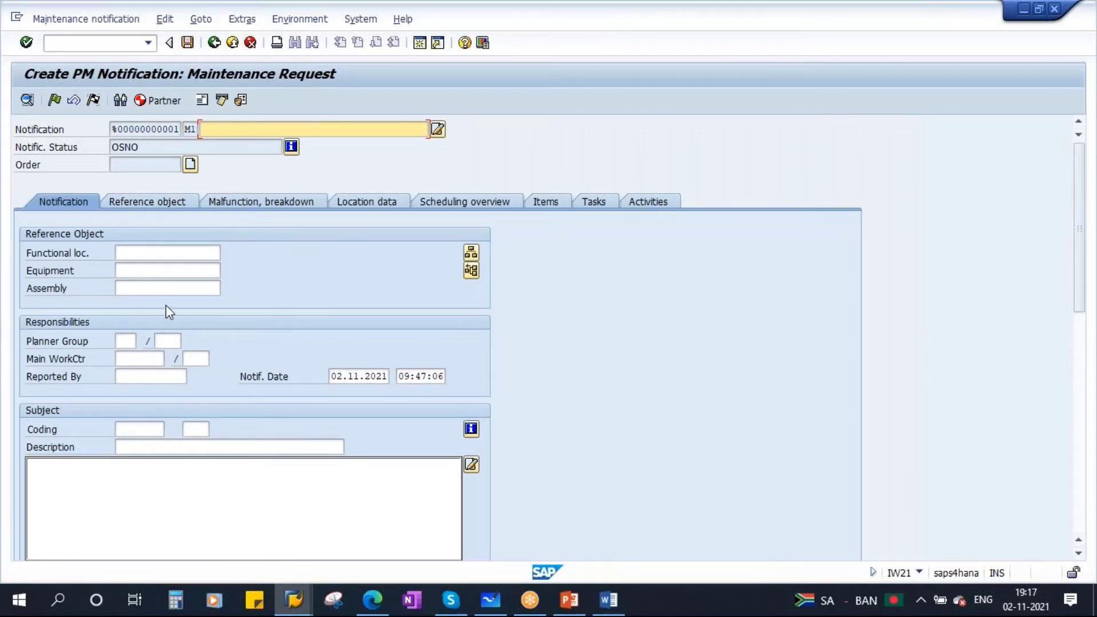
click(578, 607)
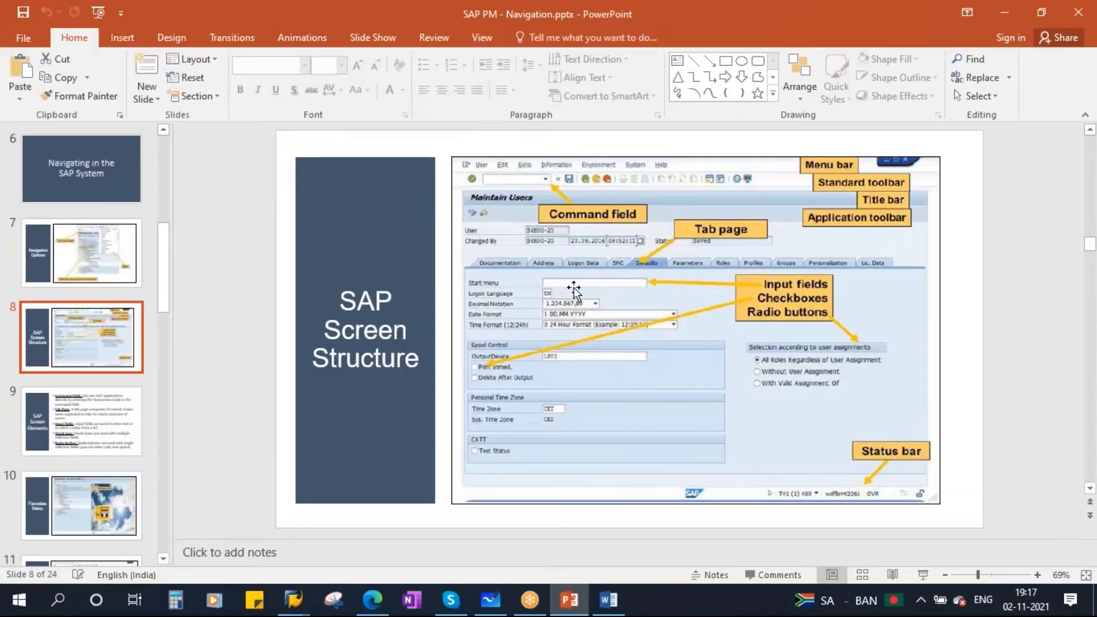
click(922, 573)
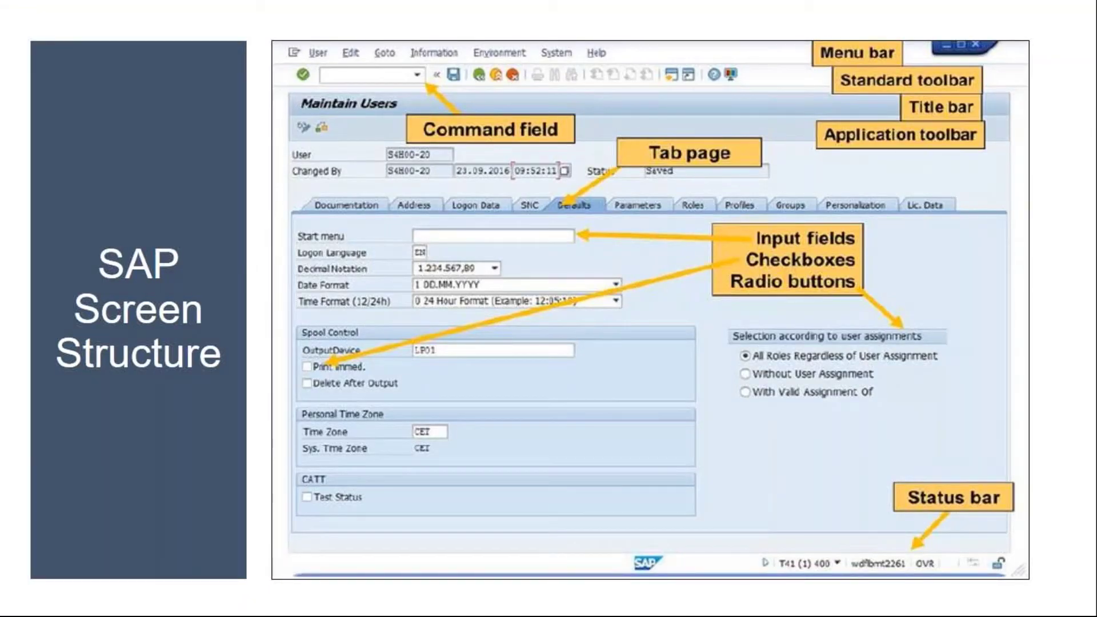